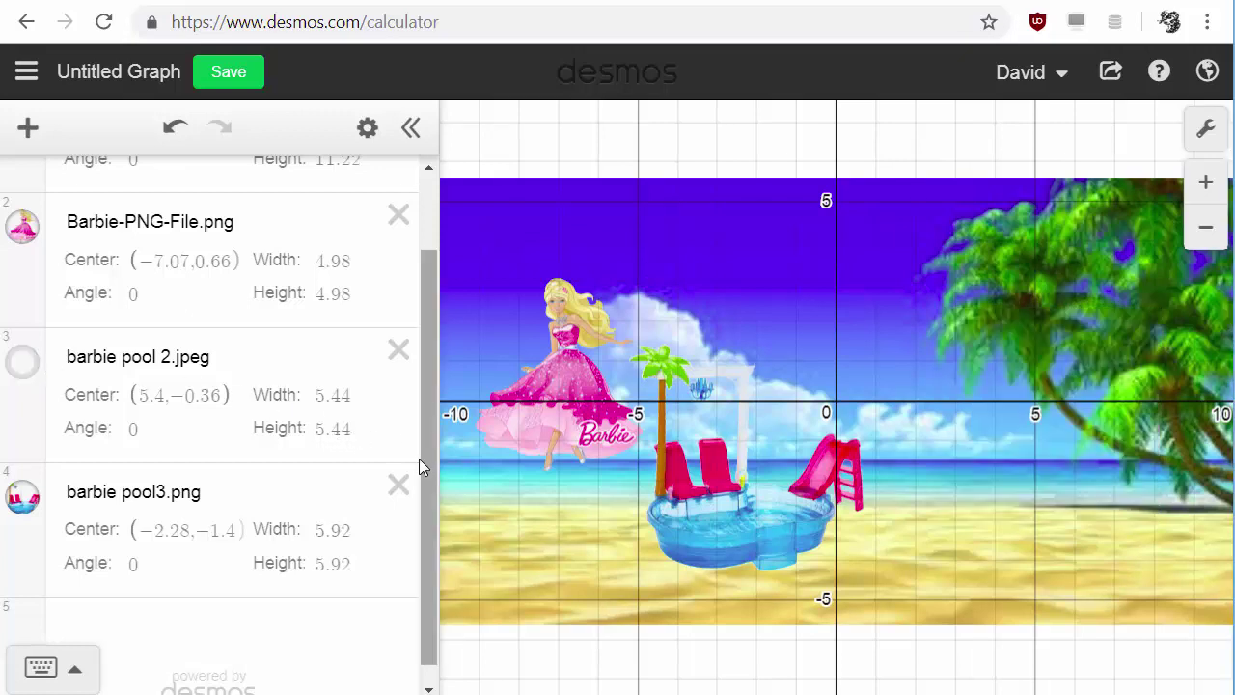
# - Hide the barbie pool3.png and barbie pool 2.jpeg images, leaving the beach and Barbie visible
pyautogui.click(24, 498)
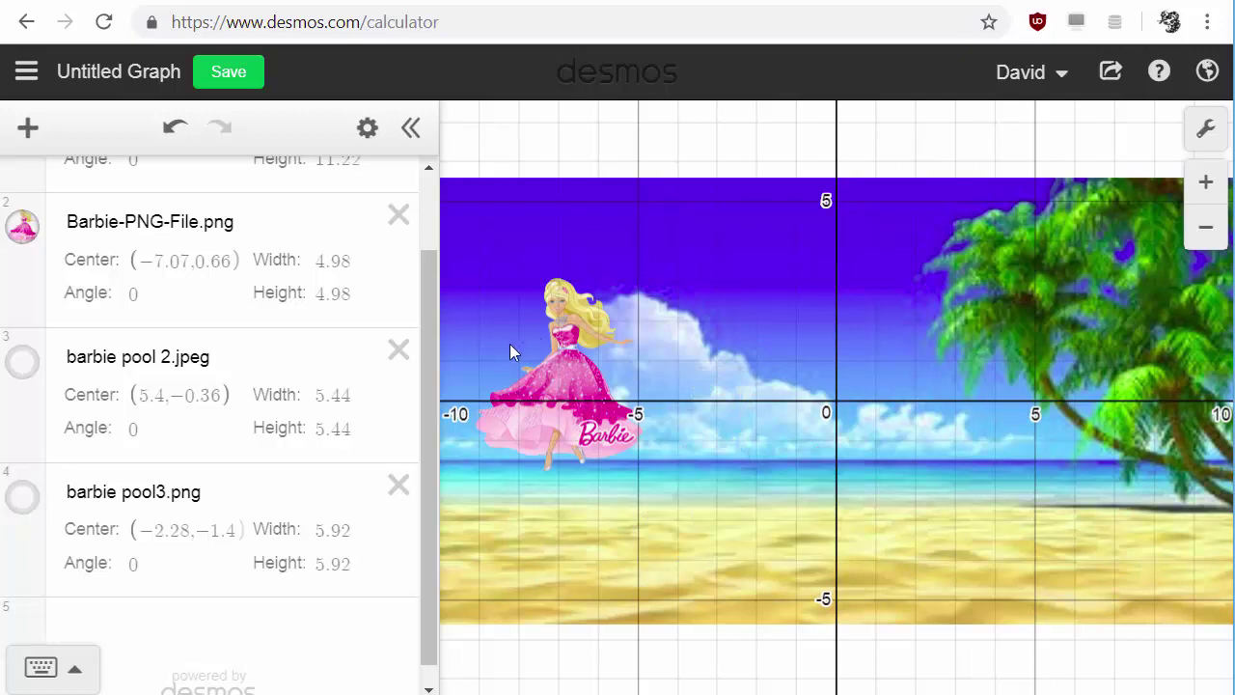
pyautogui.moveTo(427, 338); pyautogui.dragTo(430, 244)
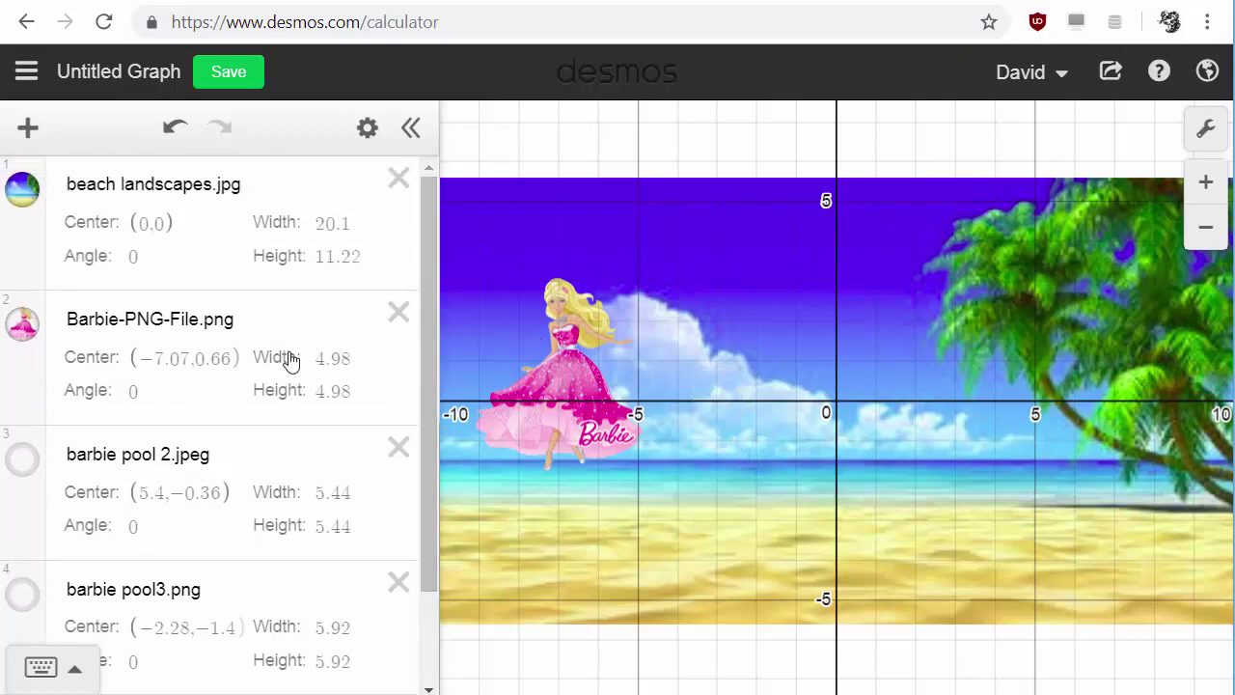
pyautogui.click(24, 460)
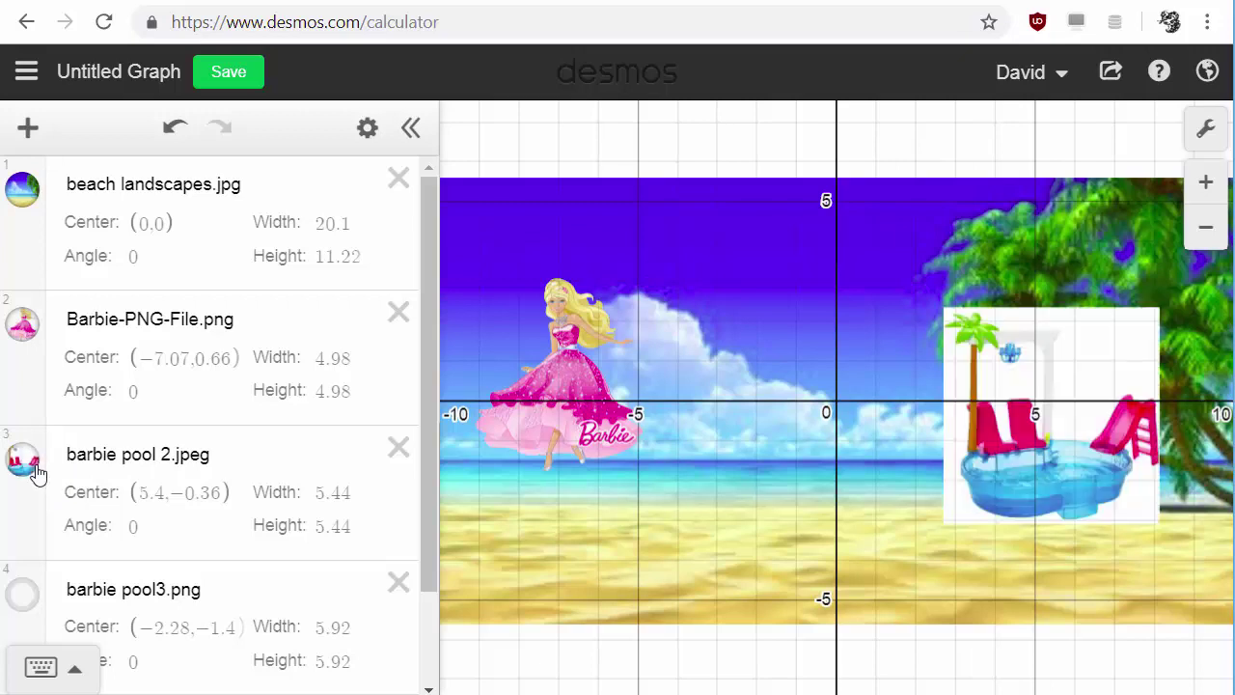
pyautogui.click(25, 460)
pyautogui.click(24, 460)
pyautogui.click(24, 460)
pyautogui.click(299, 310)
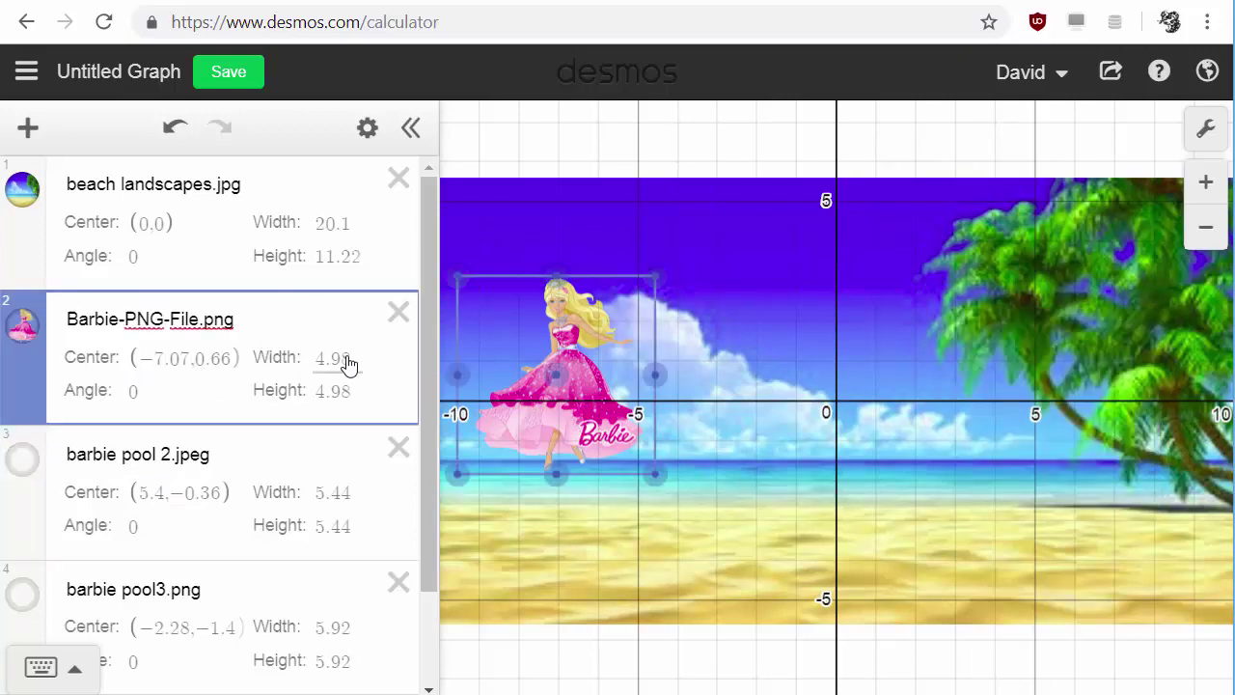
# - Drag the Barbie image left to about (-12.93, -0.8), just past the beach's left edge
pyautogui.moveTo(551, 368); pyautogui.dragTo(583, 378)
pyautogui.click(719, 379)
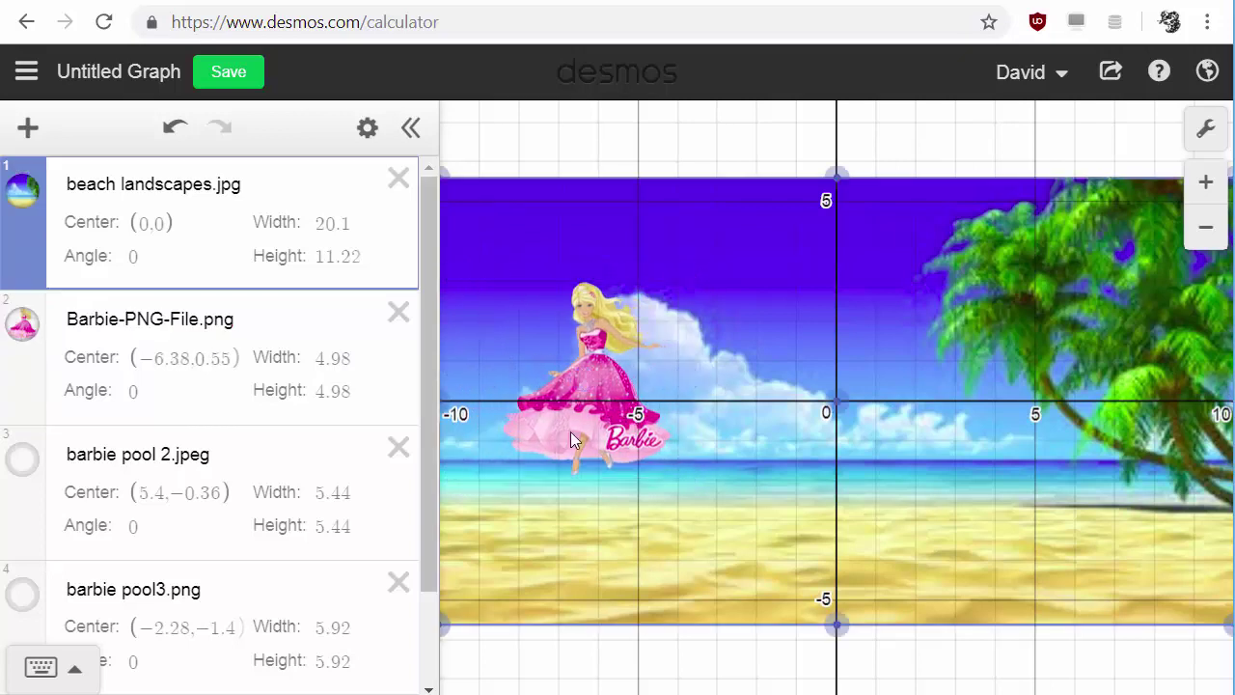
pyautogui.click(593, 382)
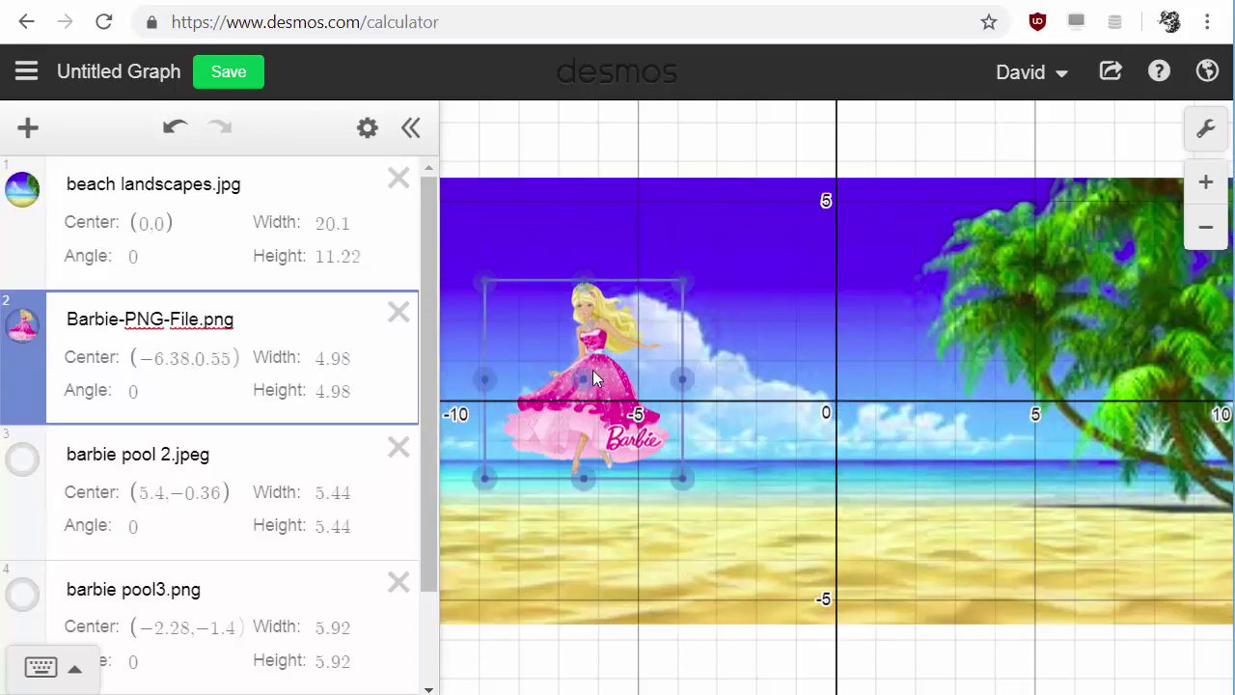
pyautogui.moveTo(588, 375); pyautogui.dragTo(544, 428)
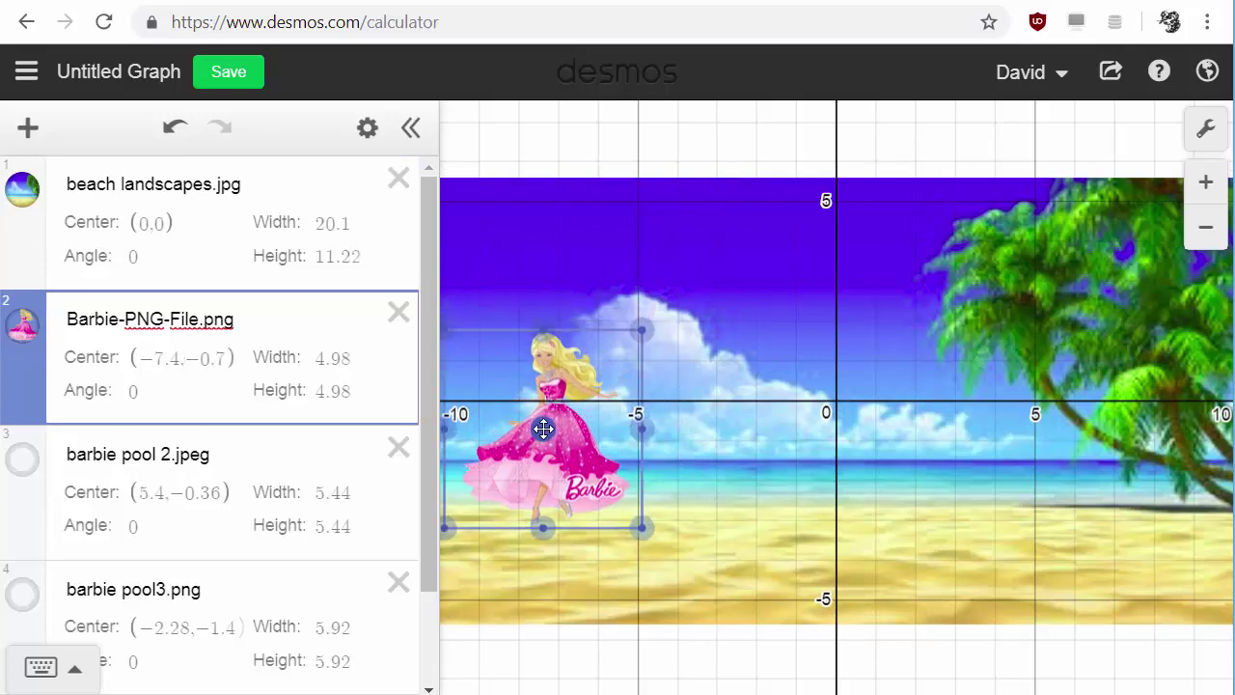
pyautogui.click(1206, 229)
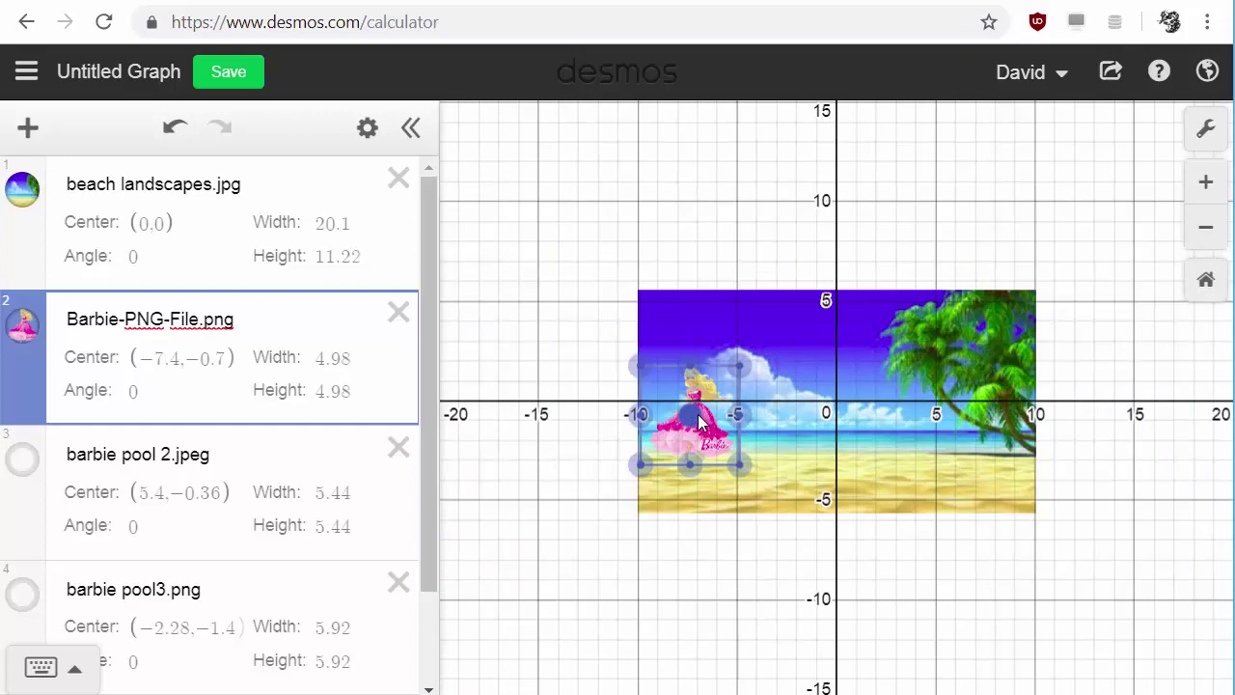
pyautogui.moveTo(699, 422); pyautogui.dragTo(579, 417)
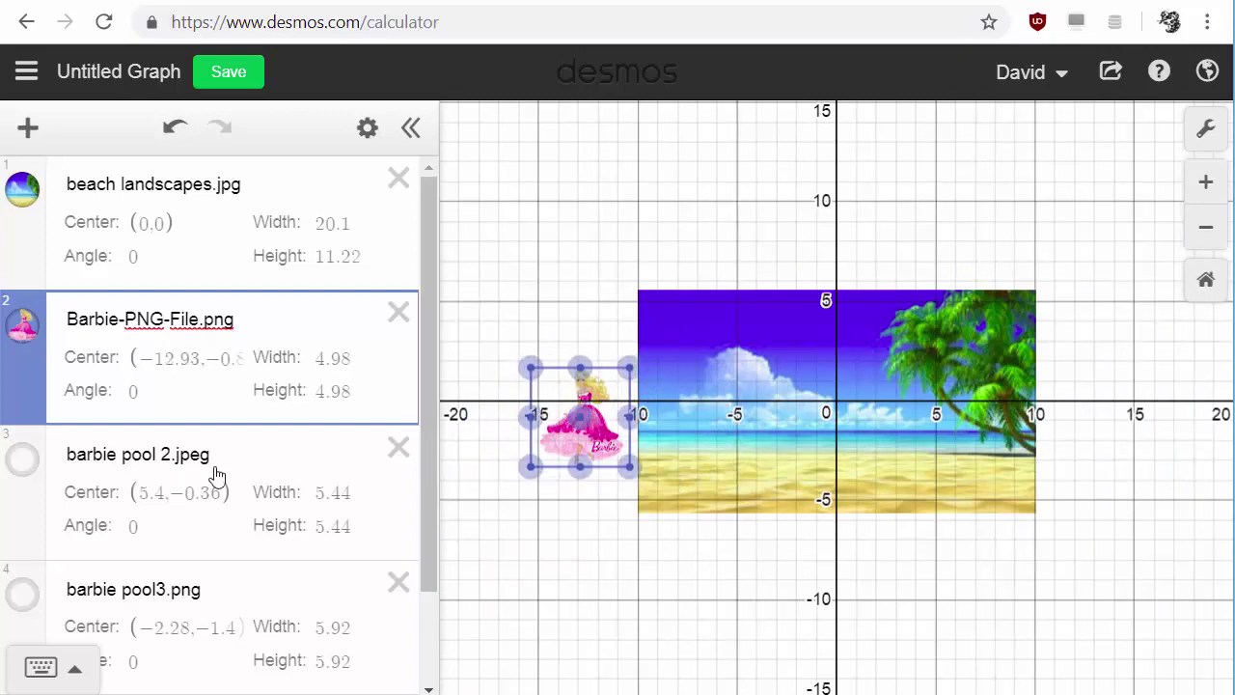
# - Replace Barbie's centre x-value -12.93 with a and add slider a set to 1
pyautogui.click(193, 358)
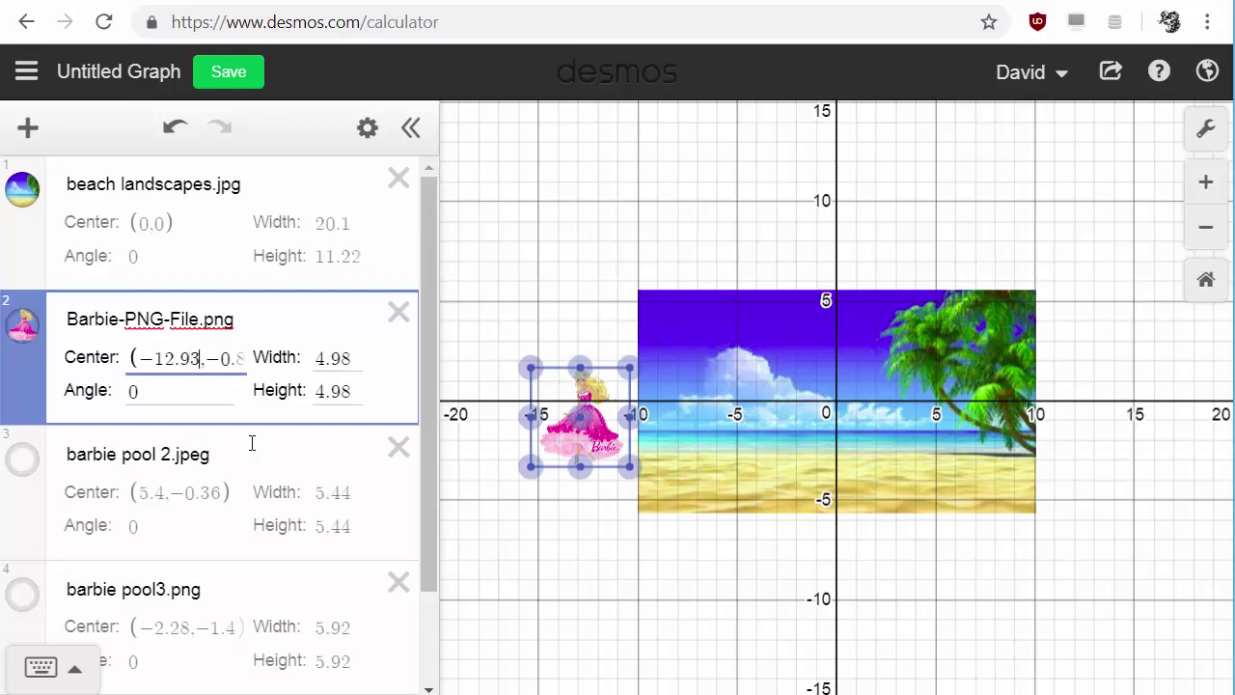
pyautogui.press('BackSpace')
pyautogui.press('BackSpace')
pyautogui.press('BackSpace')
pyautogui.press('BackSpace')
pyautogui.press('BackSpace')
pyautogui.press('BackSpace')
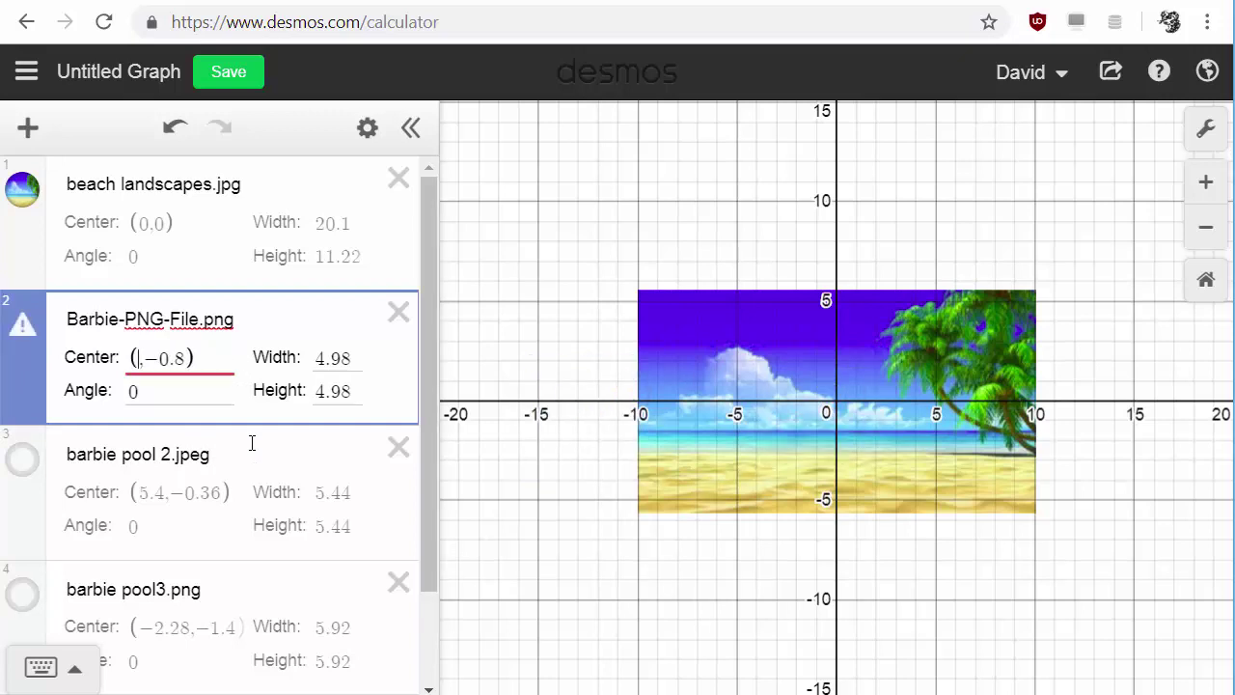
pyautogui.write('a')
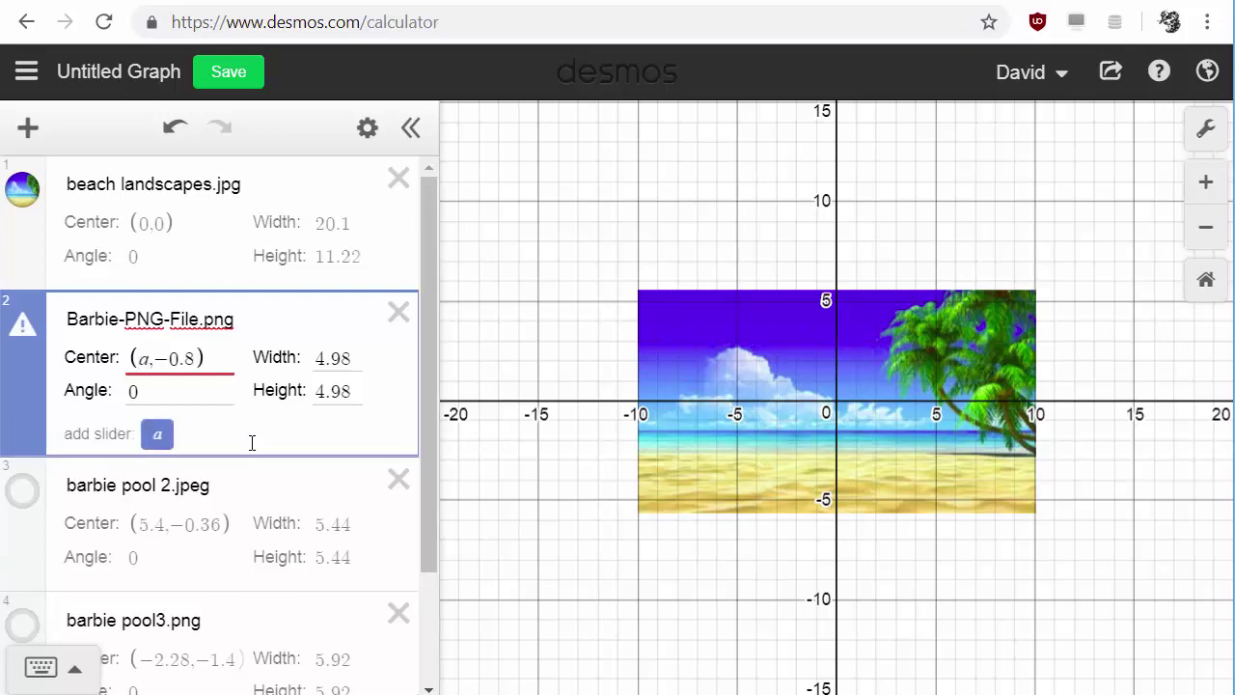
pyautogui.click(158, 435)
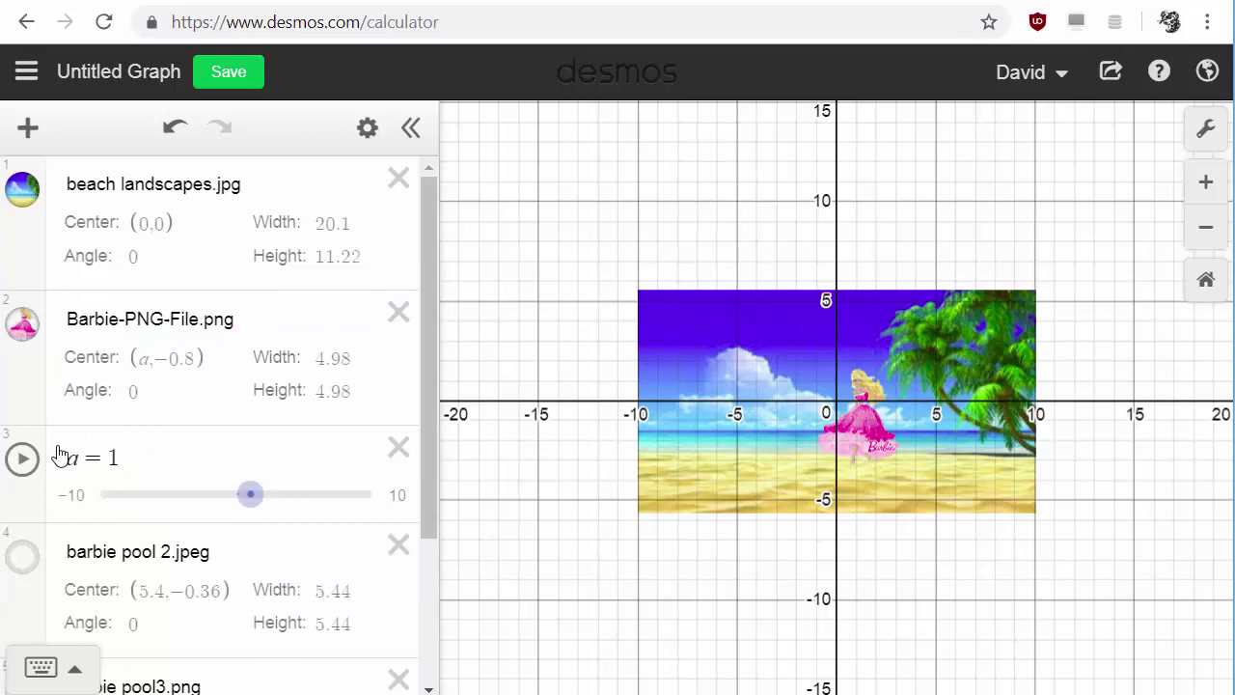
# - Animate slider a so Barbie sweeps across the beach, then zoom back in
pyautogui.click(23, 460)
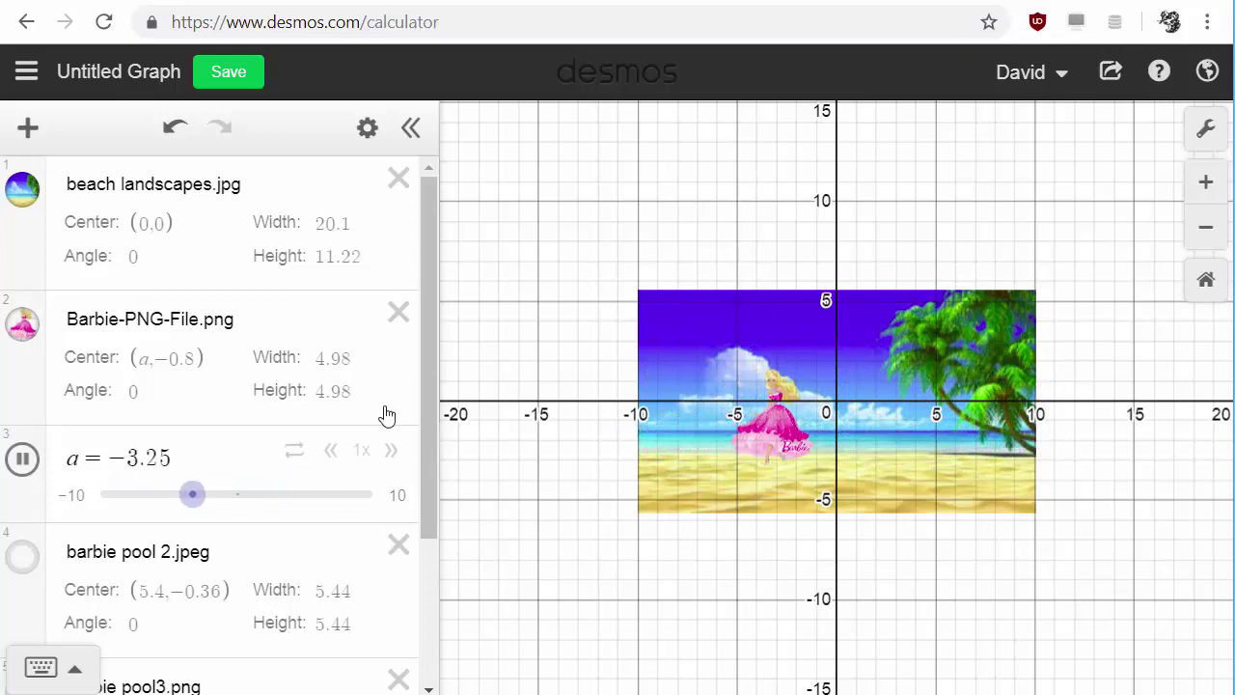
pyautogui.click(295, 451)
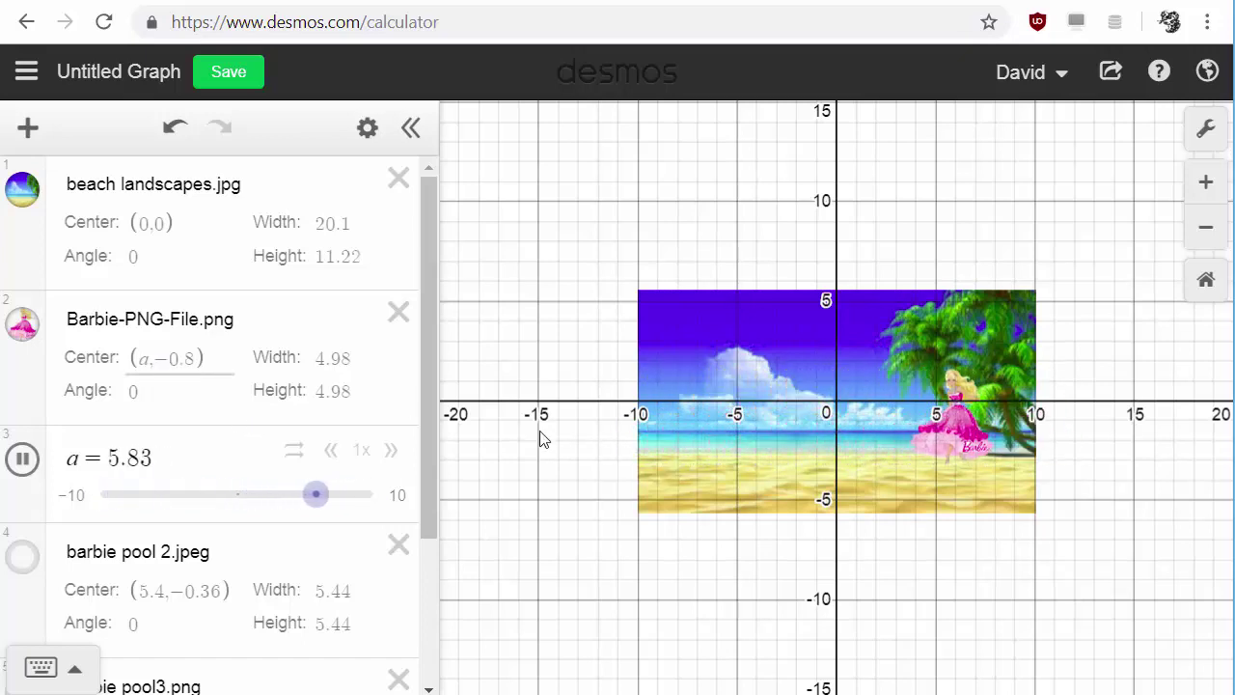
pyautogui.scroll(3, 763, 471)
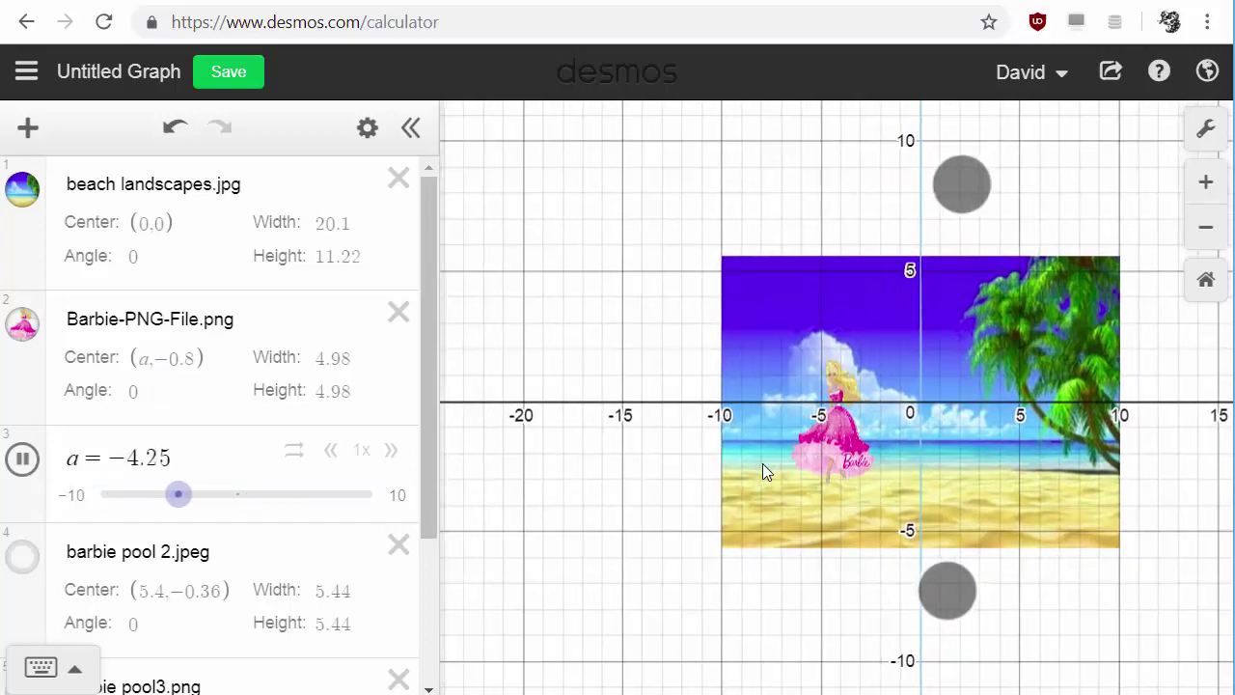
pyautogui.scroll(3, 762, 470)
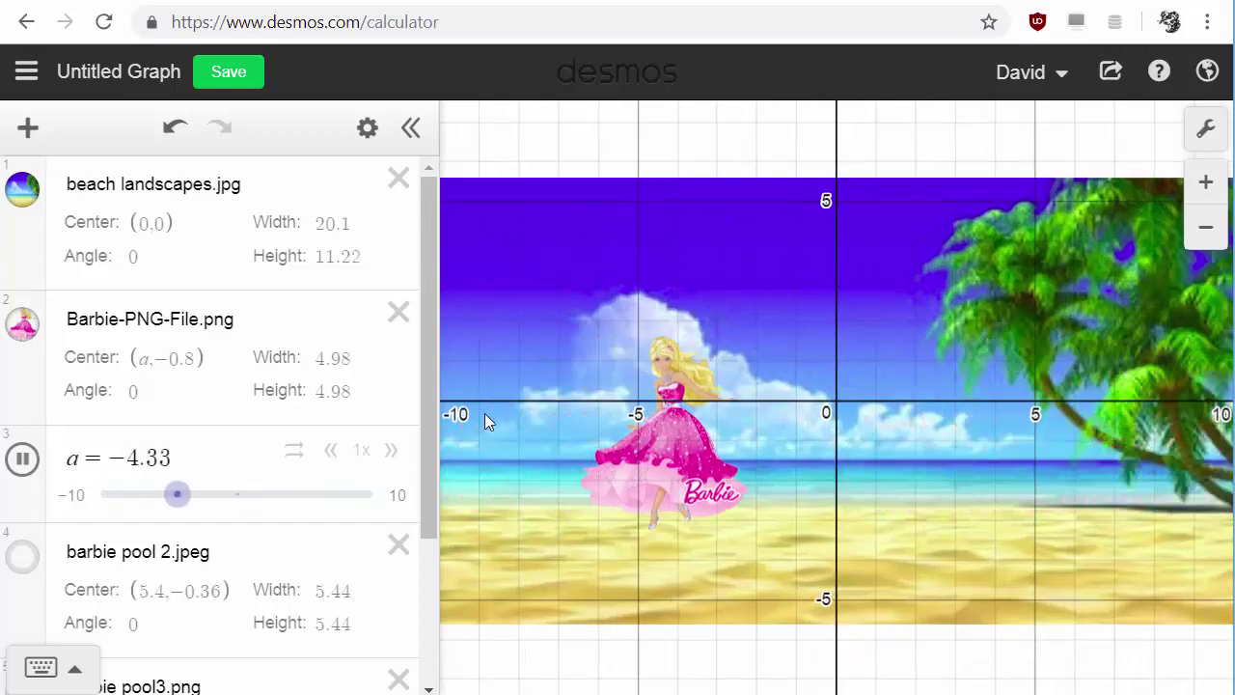
# - Pause slider a at 1.42 and add the expression f(x) = 2a below it
pyautogui.click(209, 463)
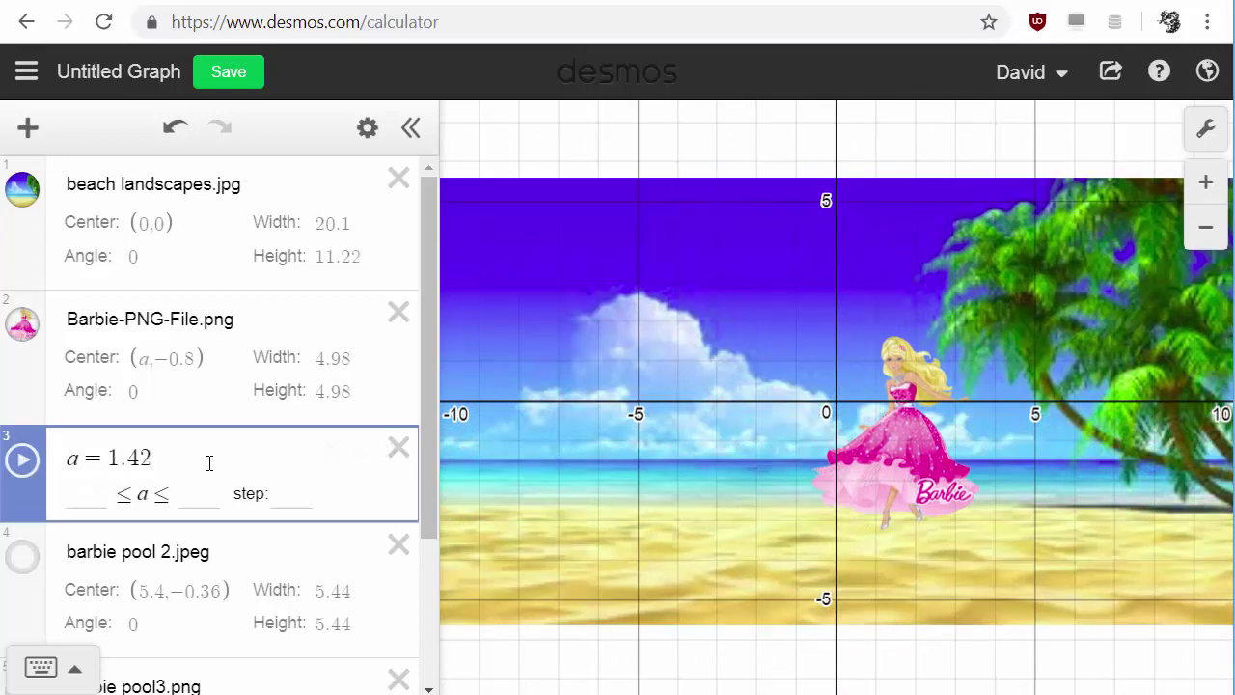
pyautogui.press('Return')
pyautogui.write('f')
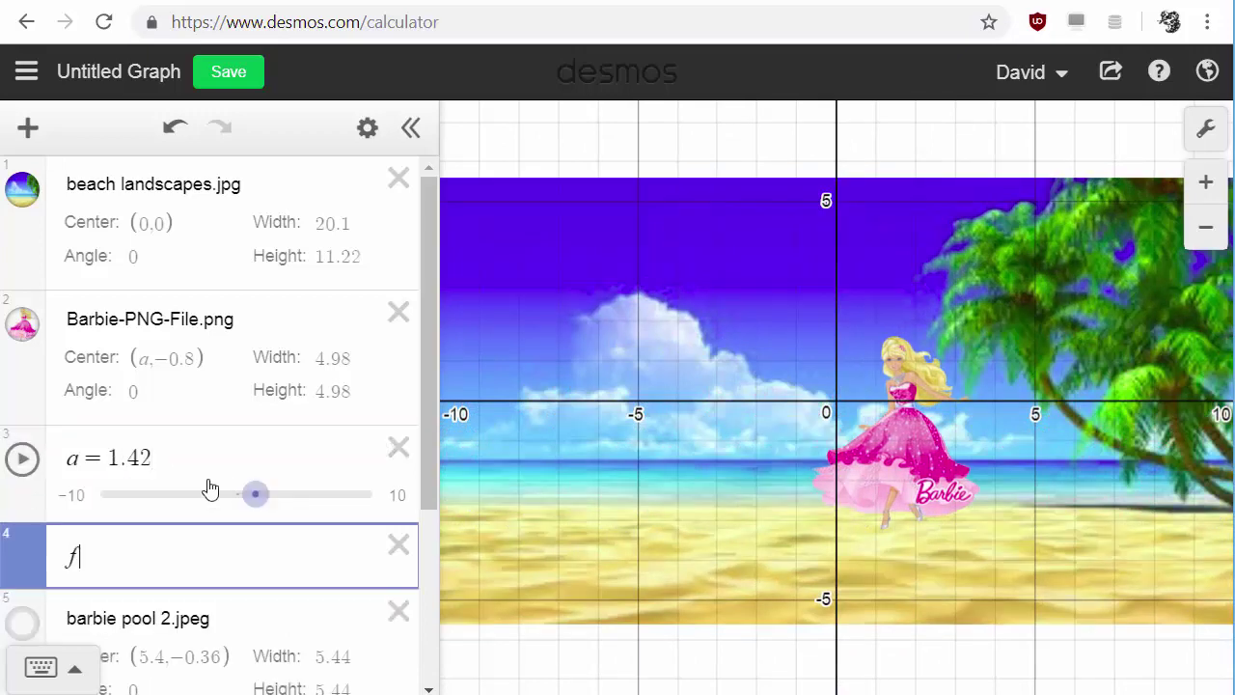
pyautogui.write('(x) ')
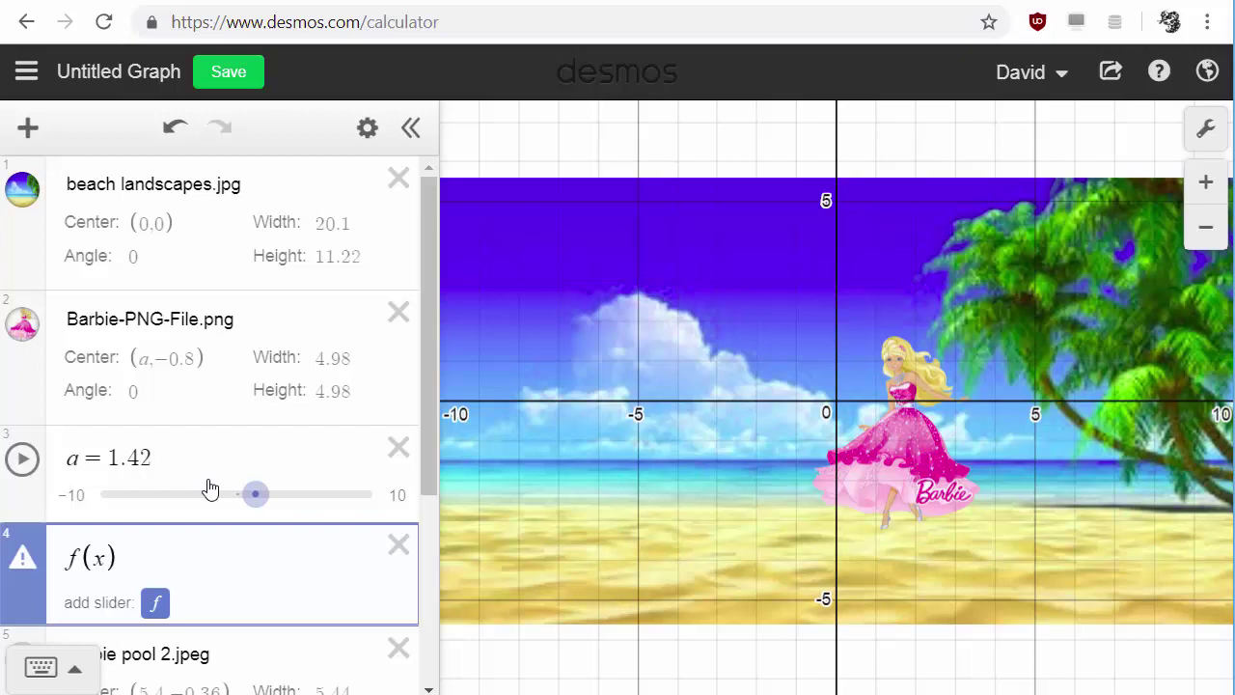
pyautogui.write('= ')
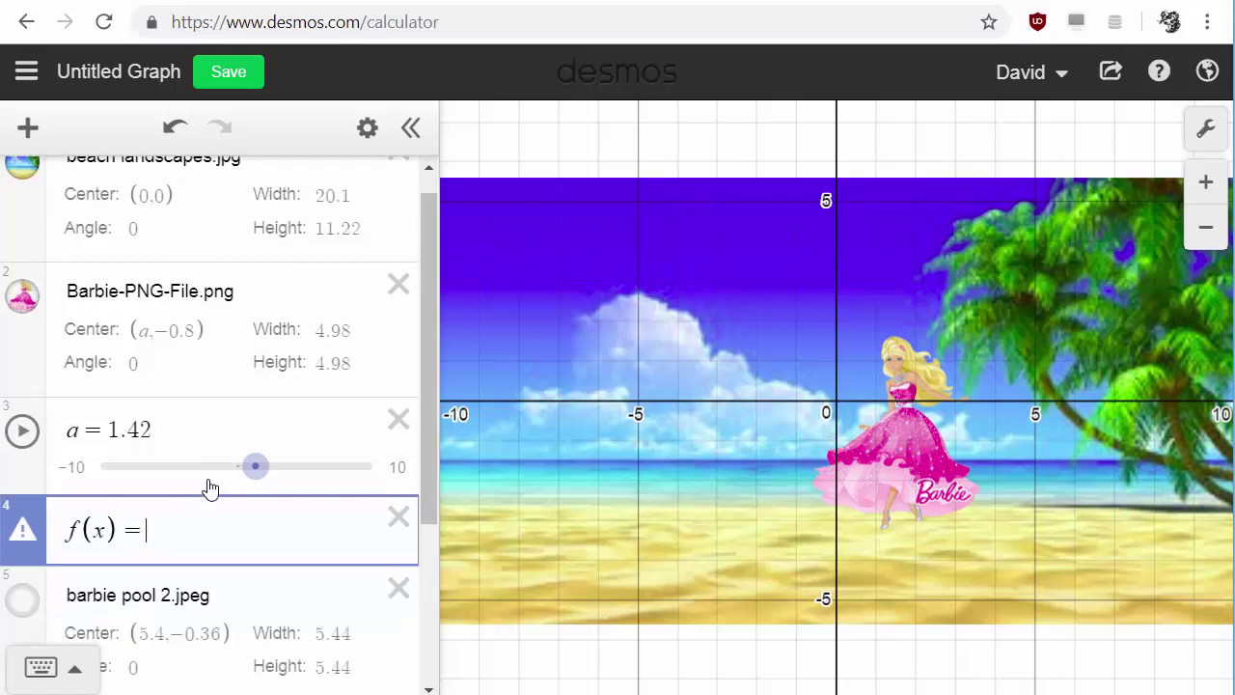
pyautogui.write('2a')
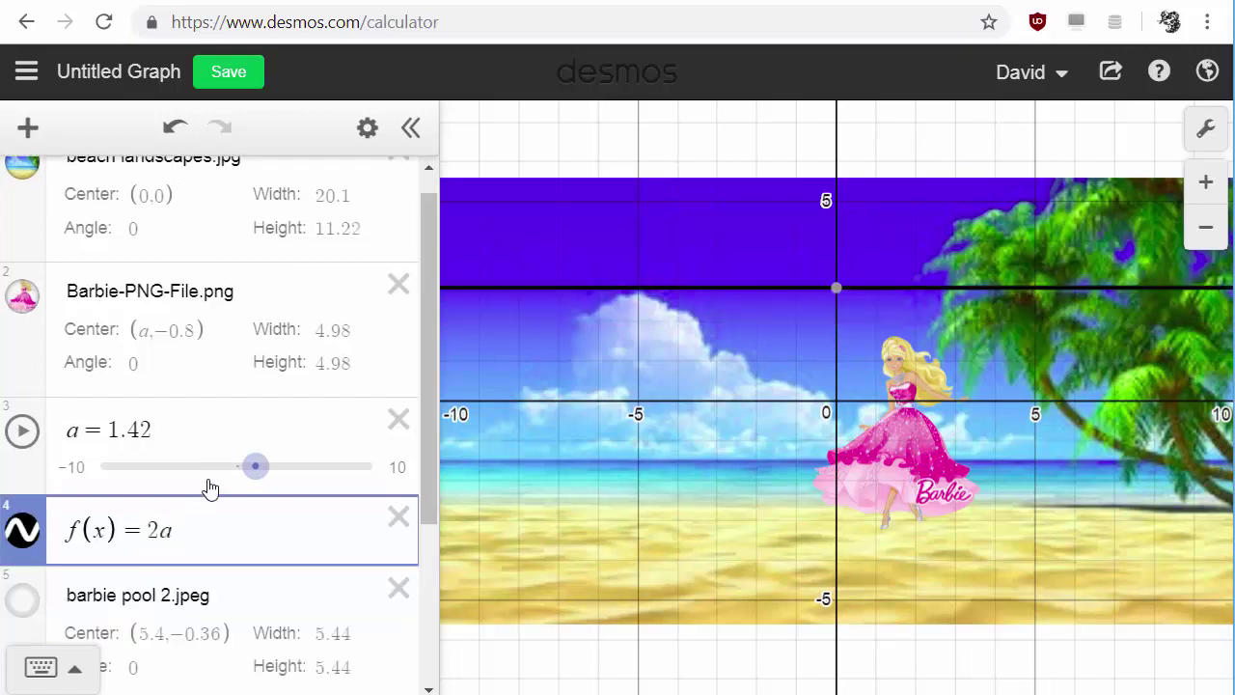
pyautogui.click(149, 334)
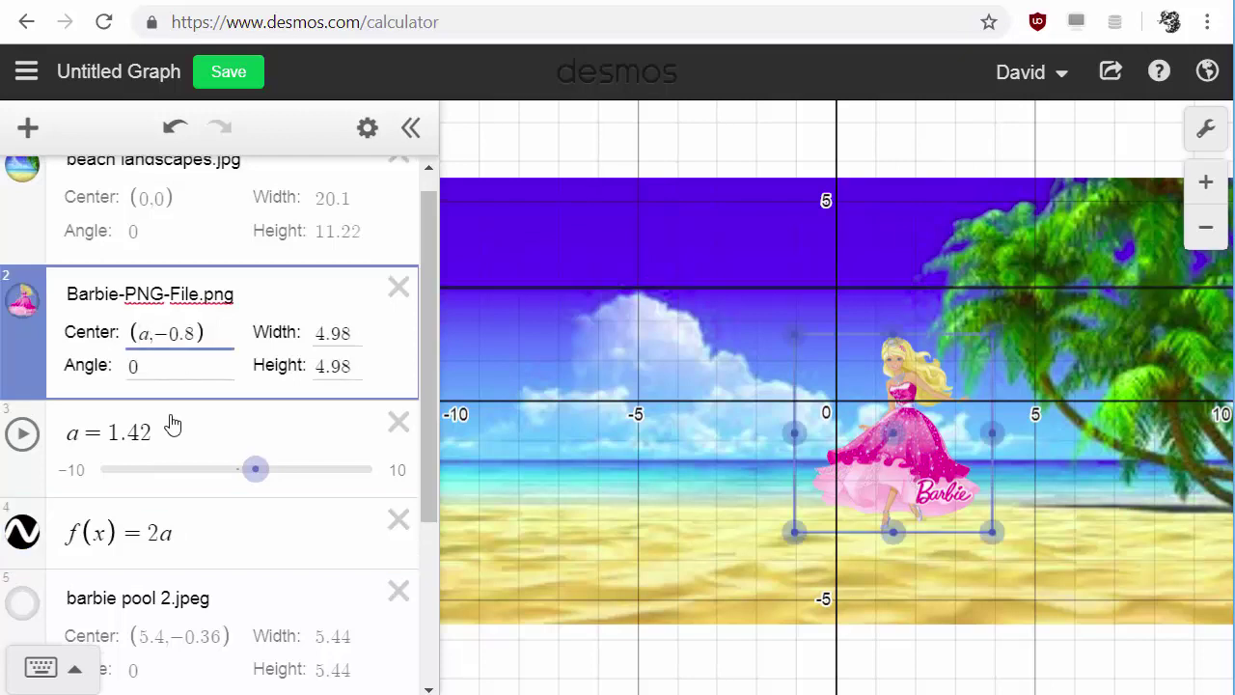
# - Change Barbie's centre x-coordinate to f(a) and start animating slider a
pyautogui.write('f(a)')
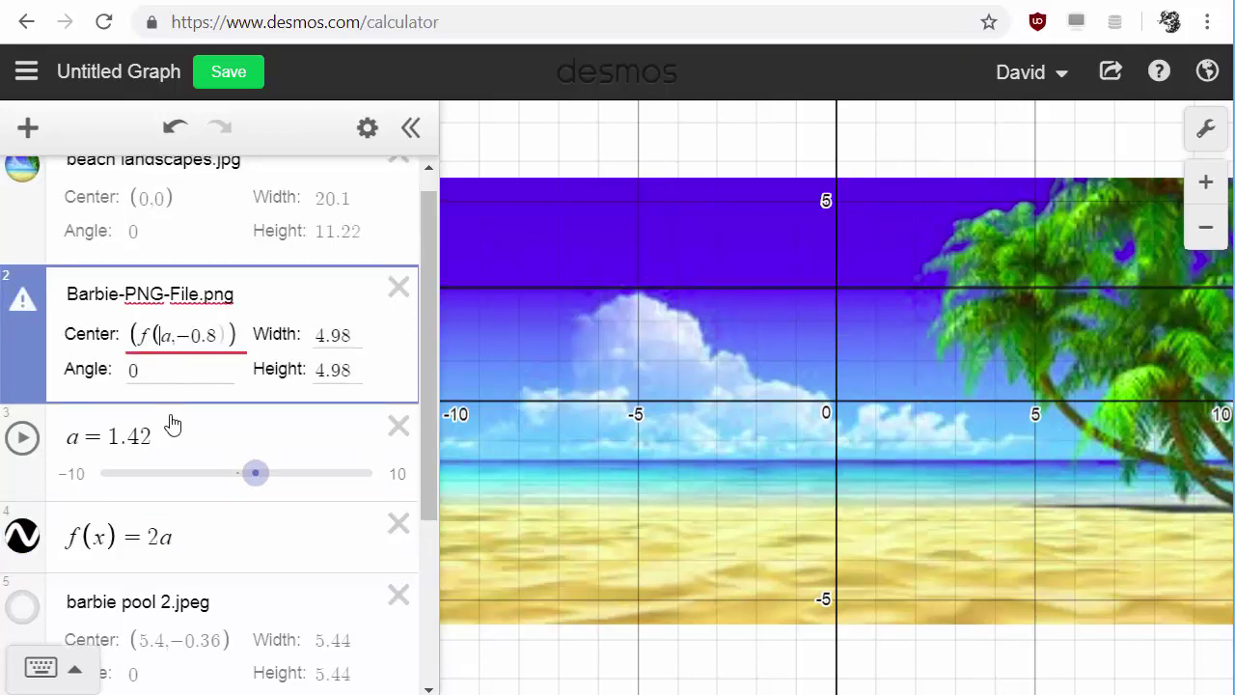
pyautogui.press('Delete')
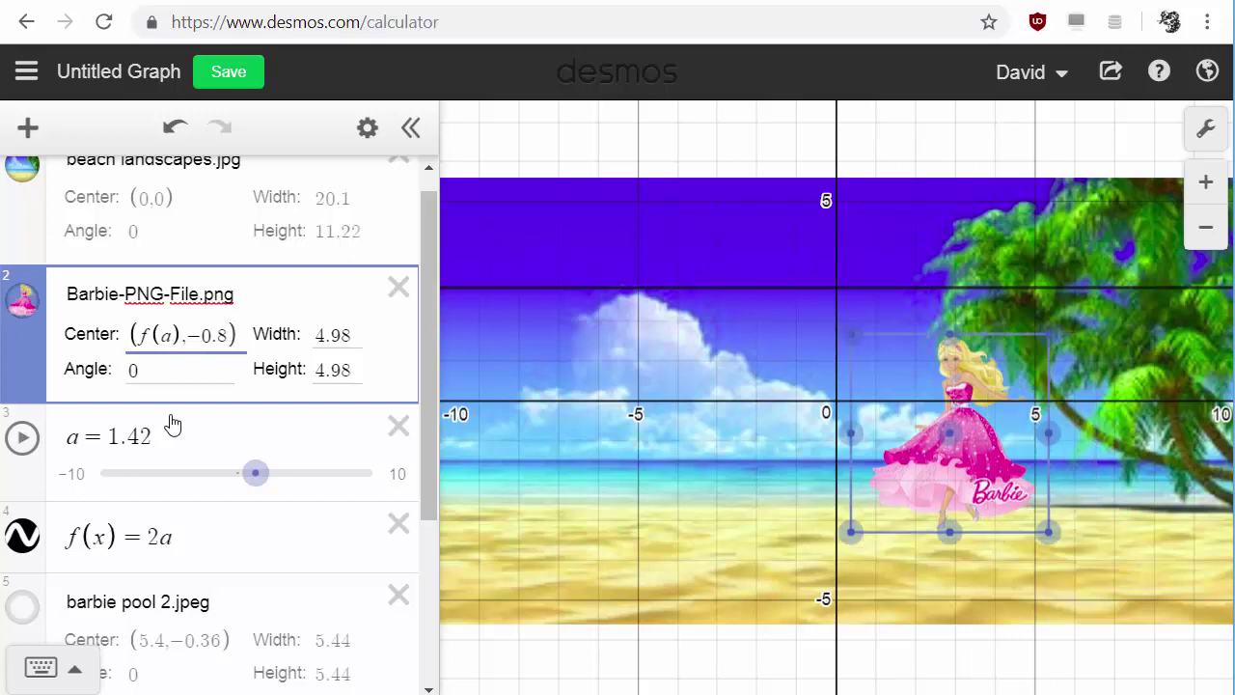
pyautogui.click(24, 449)
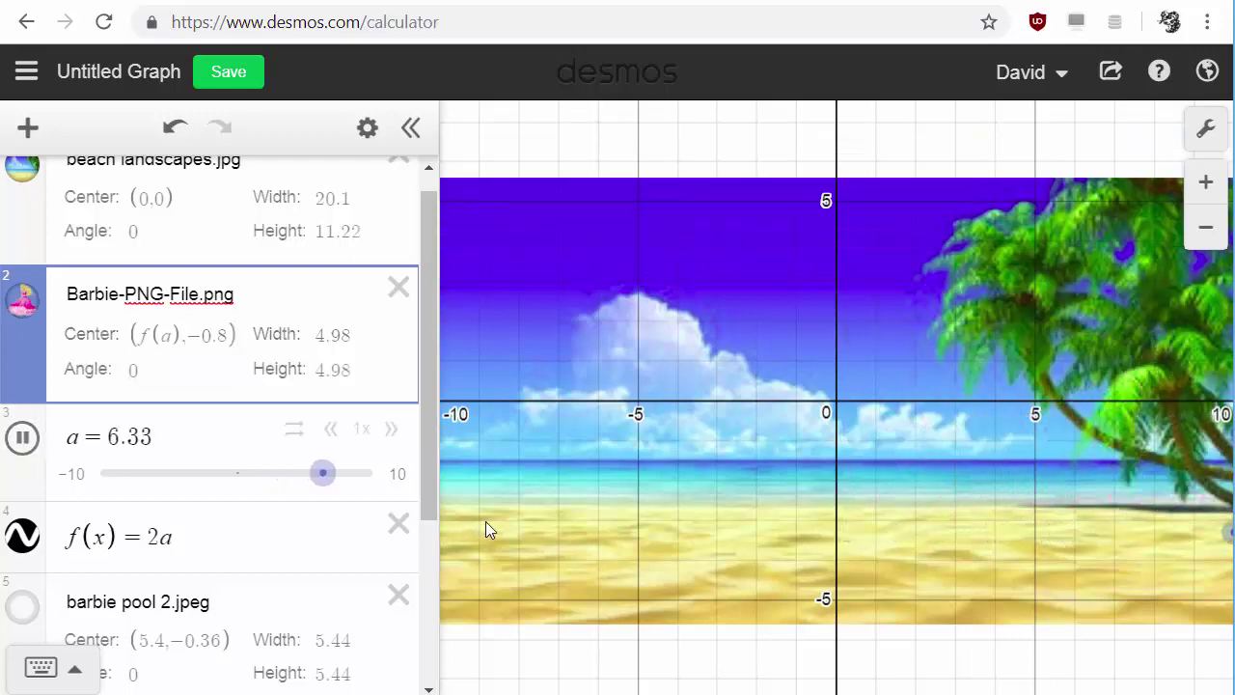
# - Zoom out and pan to centre the beach, then stop slider a at 3.08
pyautogui.scroll(-5, 844, 409)
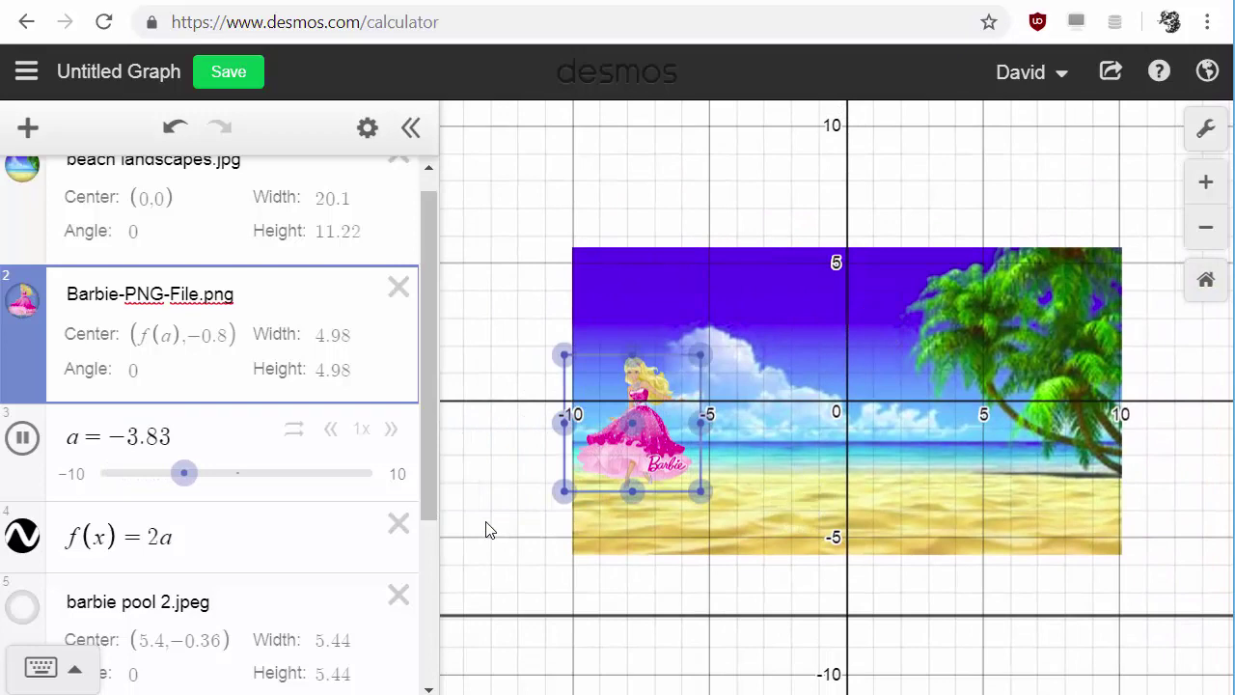
pyautogui.moveTo(885, 308); pyautogui.dragTo(821, 317)
pyautogui.click(822, 316)
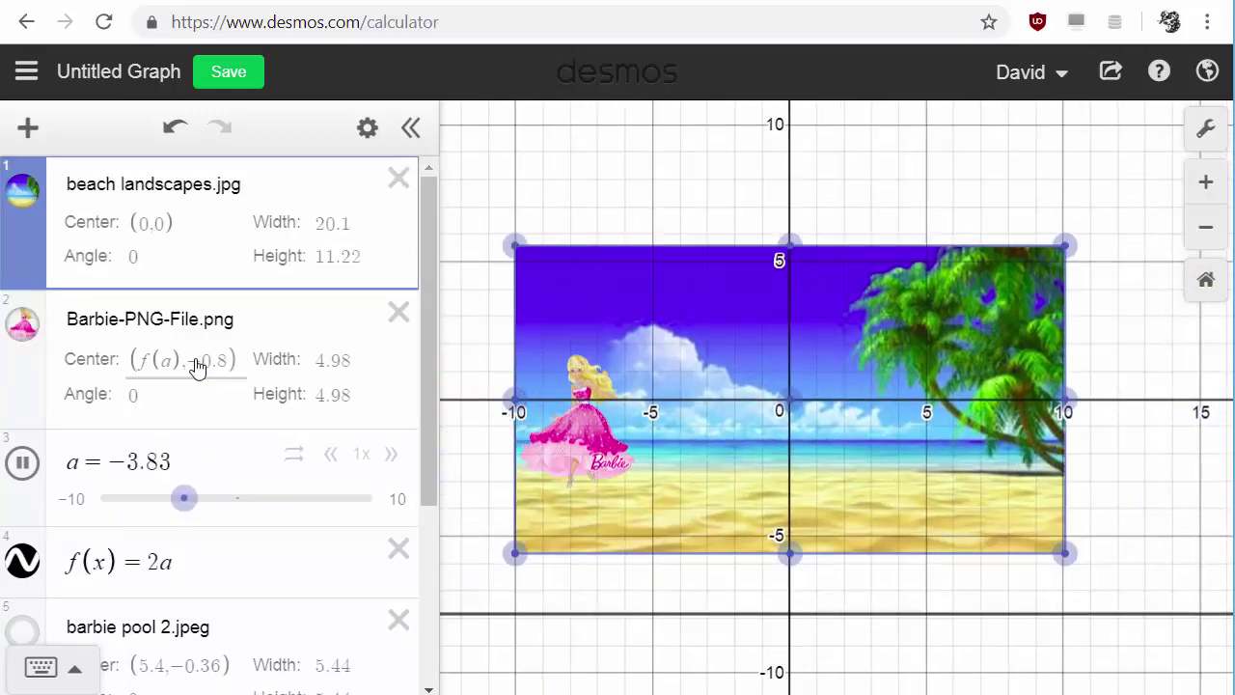
pyautogui.click(24, 464)
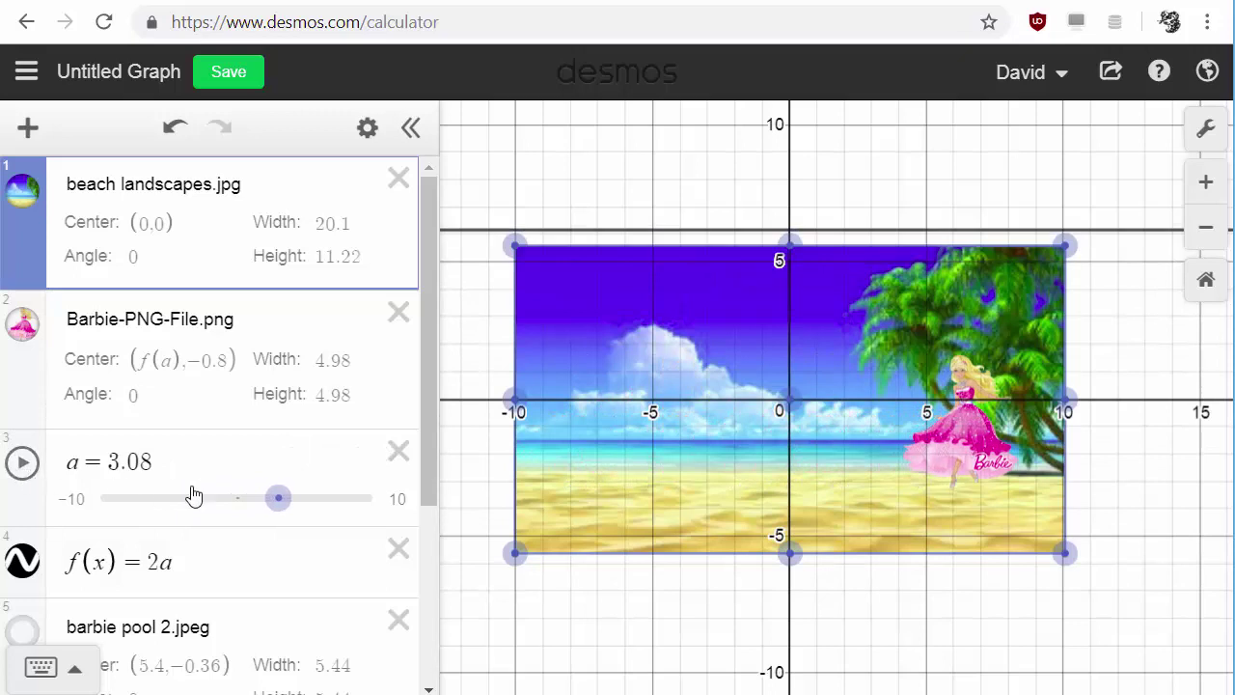
pyautogui.click(205, 560)
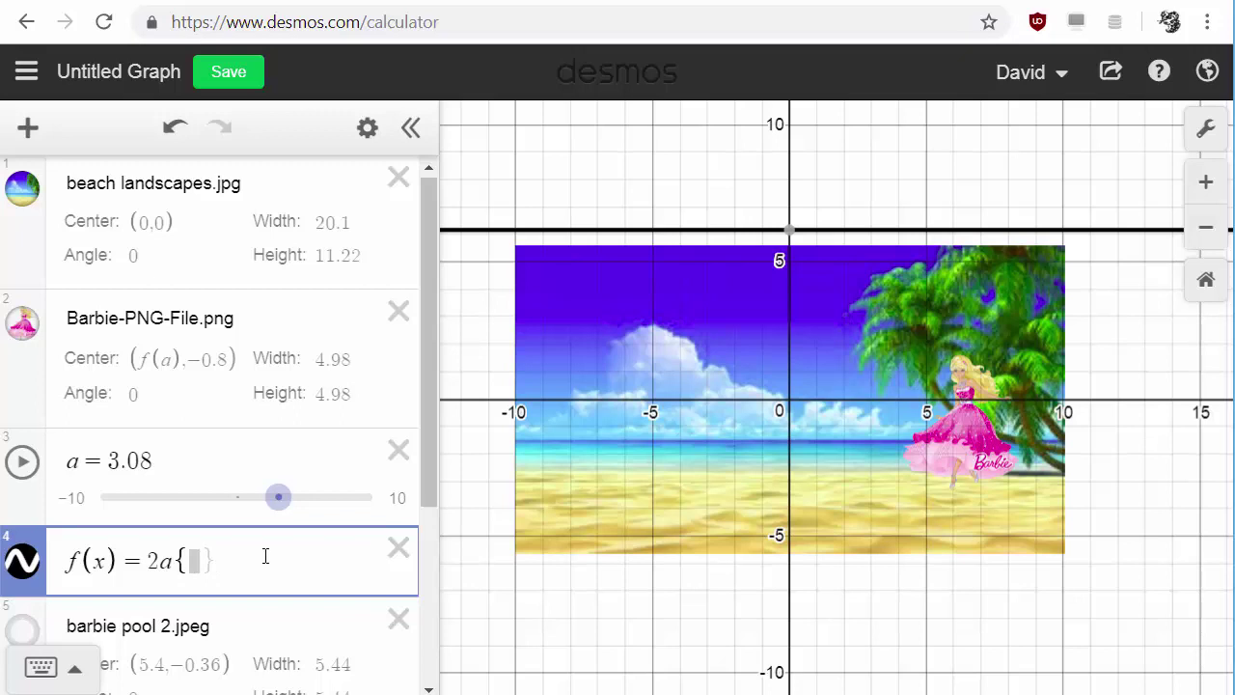
# - Redefine f as 2x{-2 ≤ x ≤ 5} and start animating slider a
pyautogui.press('BackSpace')
pyautogui.write('x')
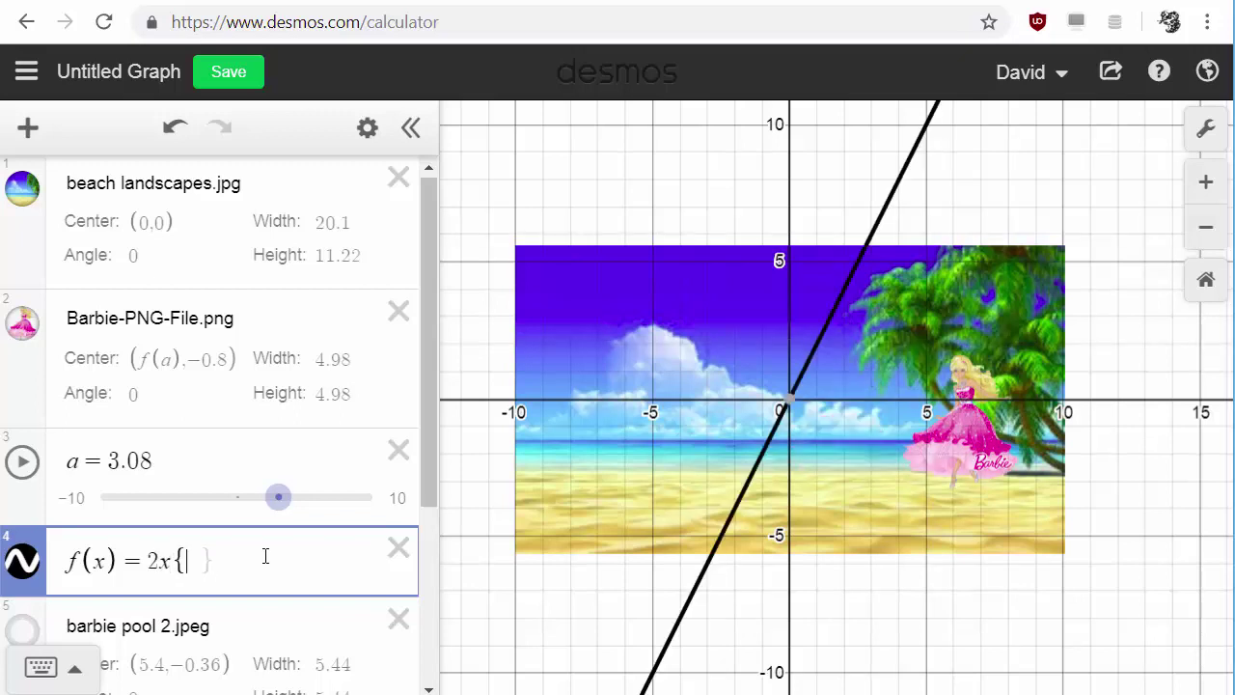
pyautogui.write('{-2')
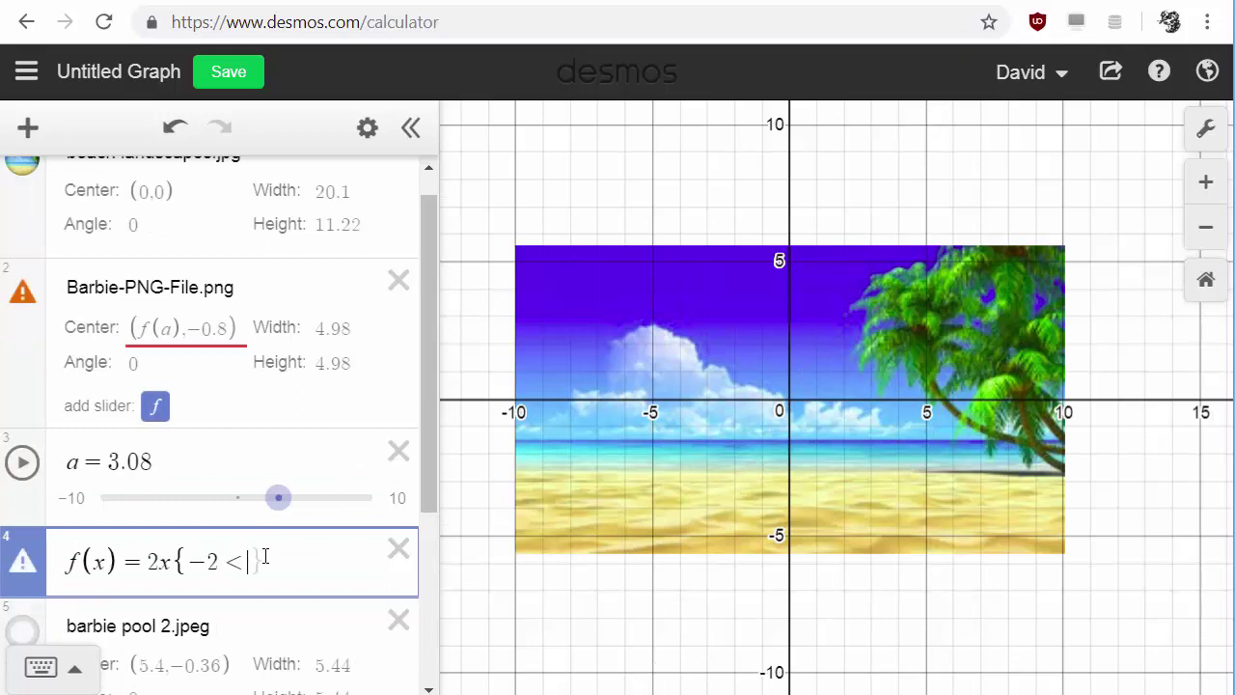
pyautogui.write('<=x')
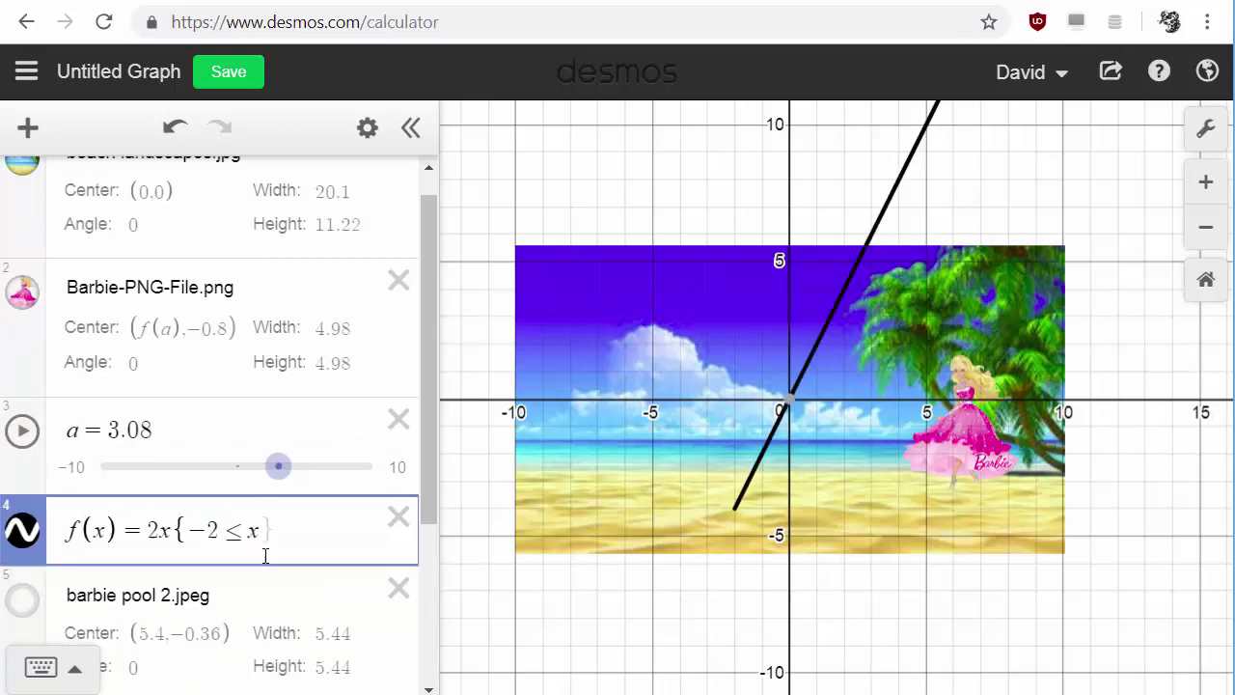
pyautogui.write('<=5')
pyautogui.click(23, 434)
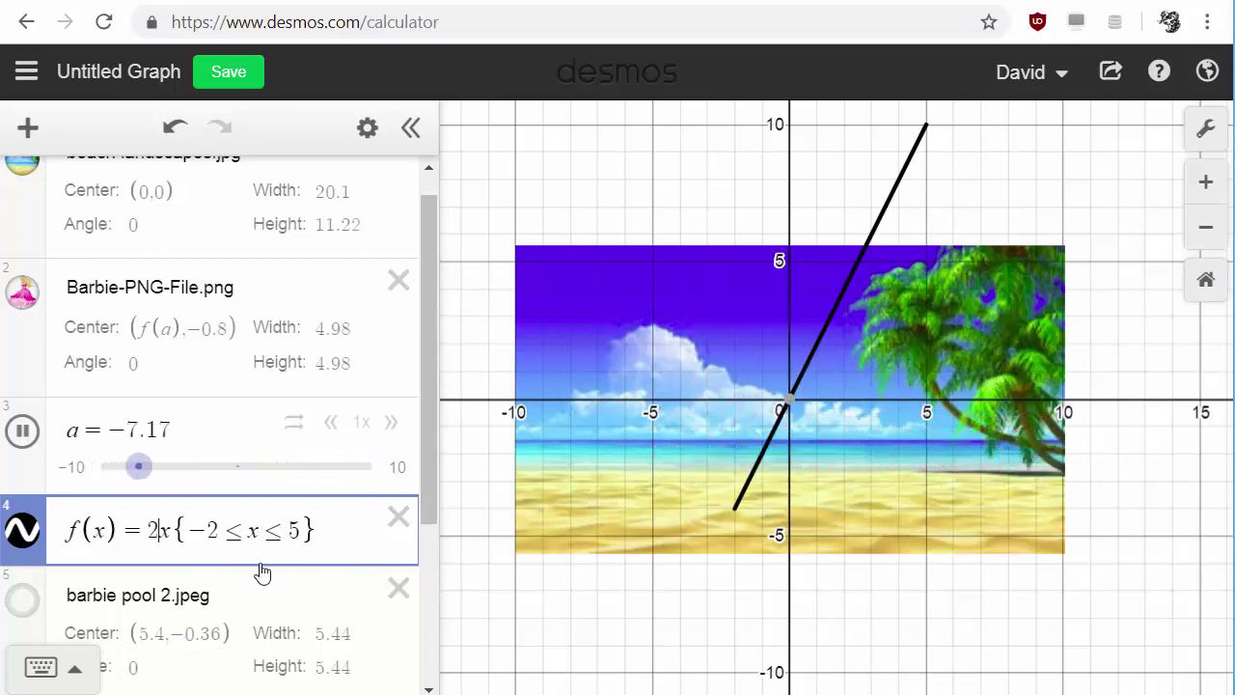
# - Change f's coefficient to 10, giving f(x) = 10x{−2 ≤ x ≤ 5}
pyautogui.press('BackSpace')
pyautogui.write('3')
pyautogui.press('BackSpace')
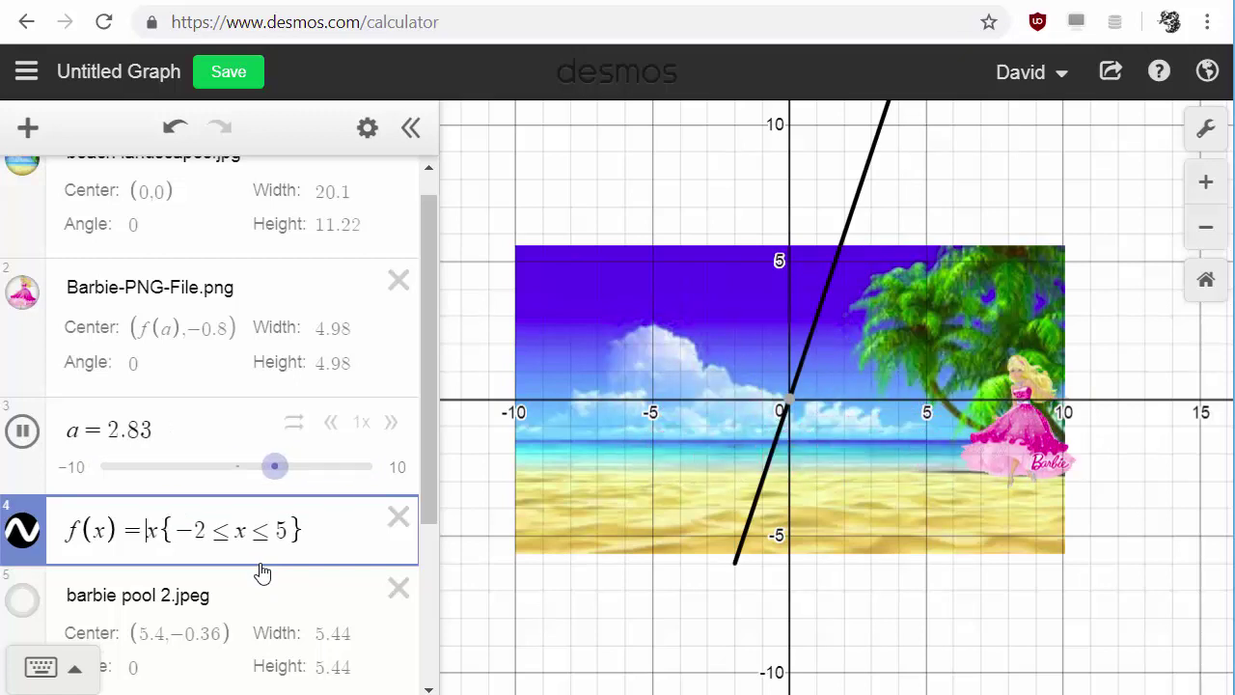
pyautogui.write('10')
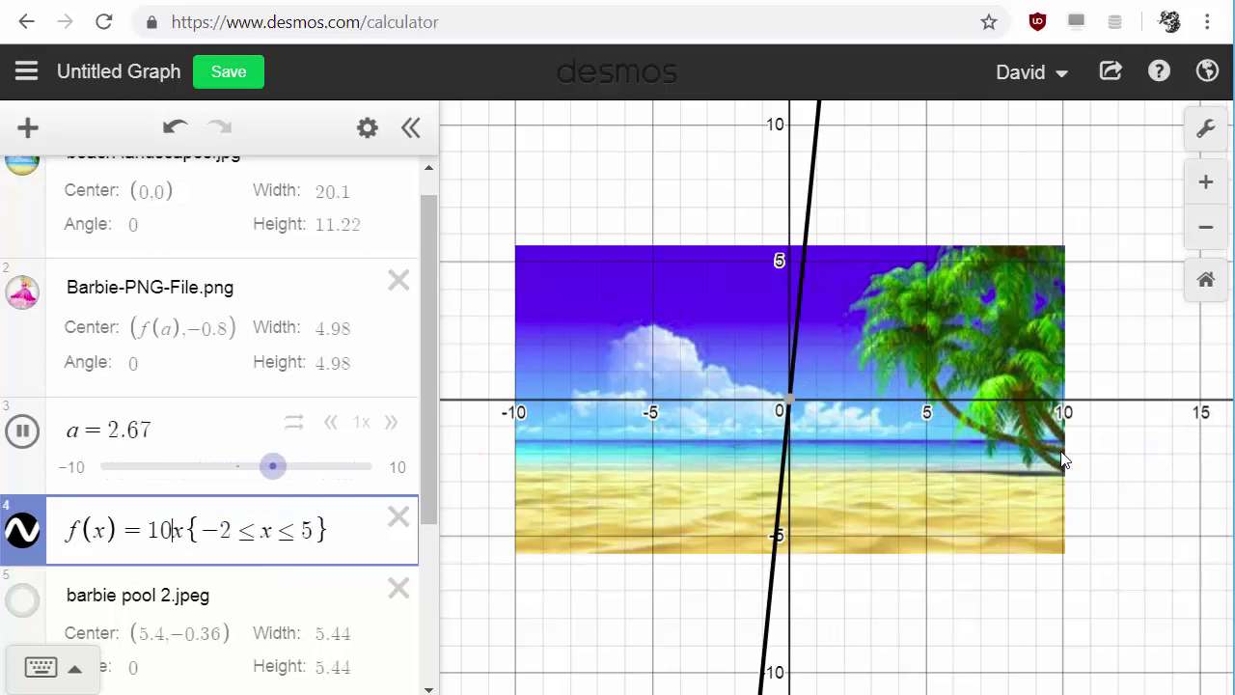
# - Pause slider a at −5.42 and set Barbie's centre to (a, f(a))
pyautogui.click(24, 434)
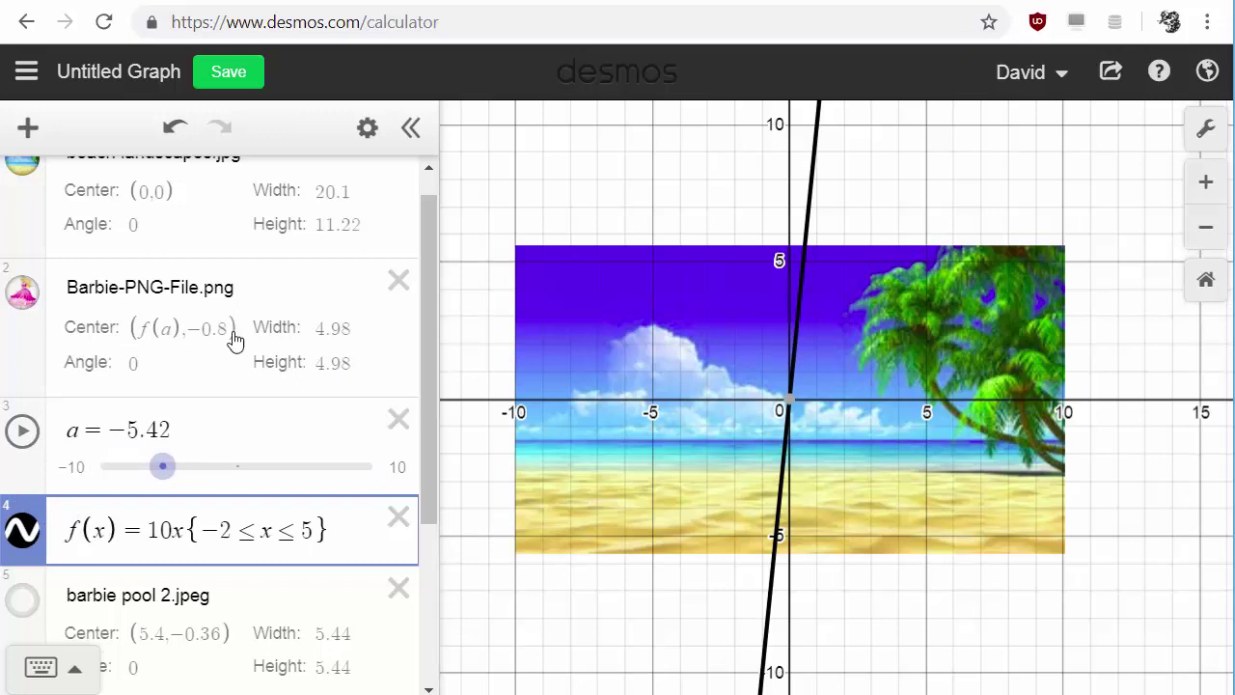
pyautogui.click(179, 338)
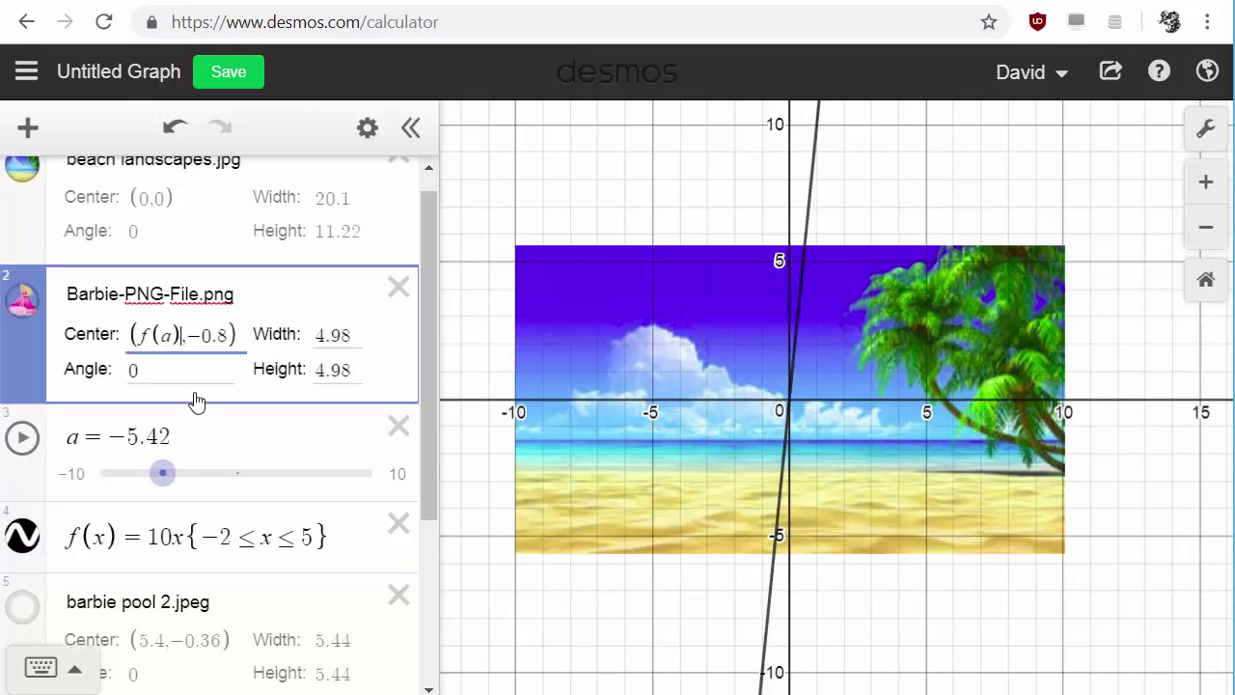
pyautogui.press('BackSpace')
pyautogui.press('BackSpace')
pyautogui.press('BackSpace')
pyautogui.write('a')
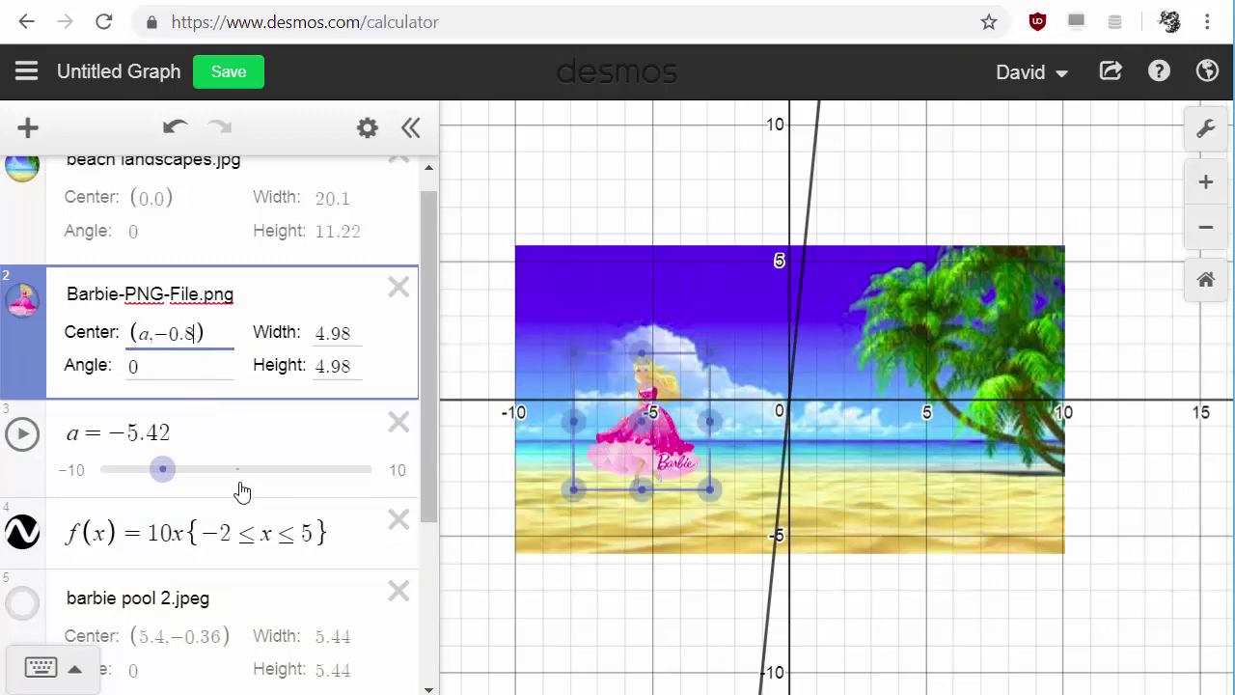
pyautogui.press('BackSpace')
pyautogui.press('BackSpace')
pyautogui.press('BackSpace')
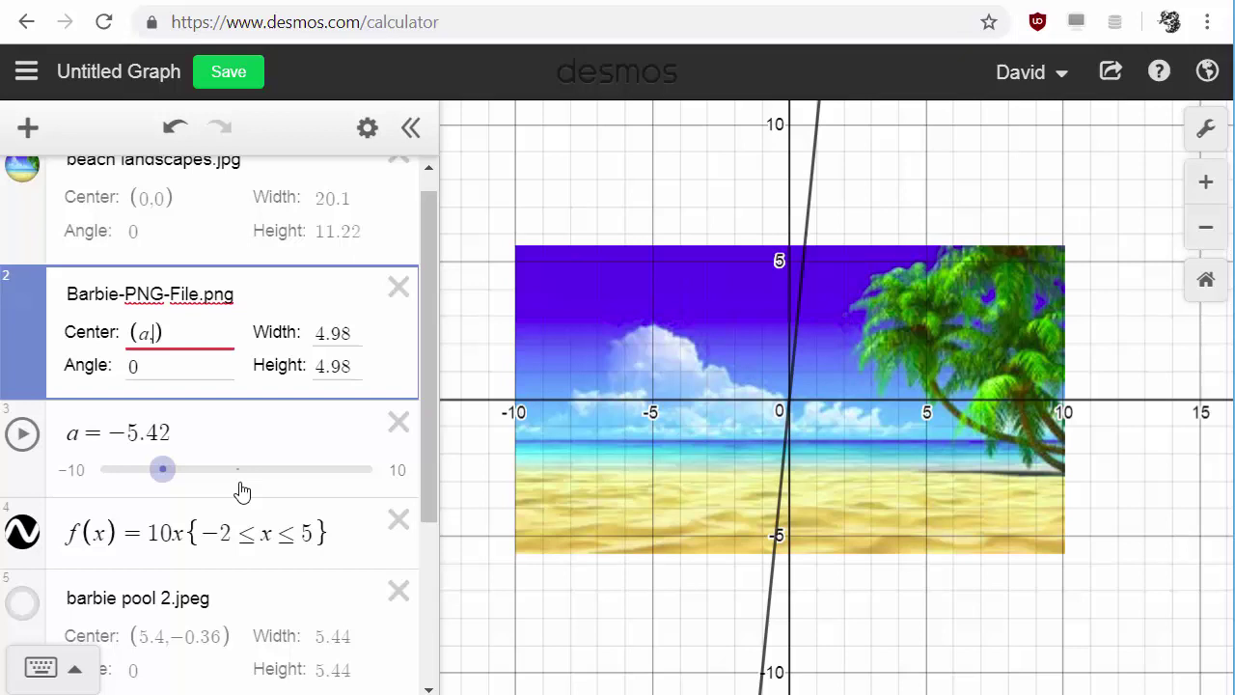
pyautogui.write('f(a')
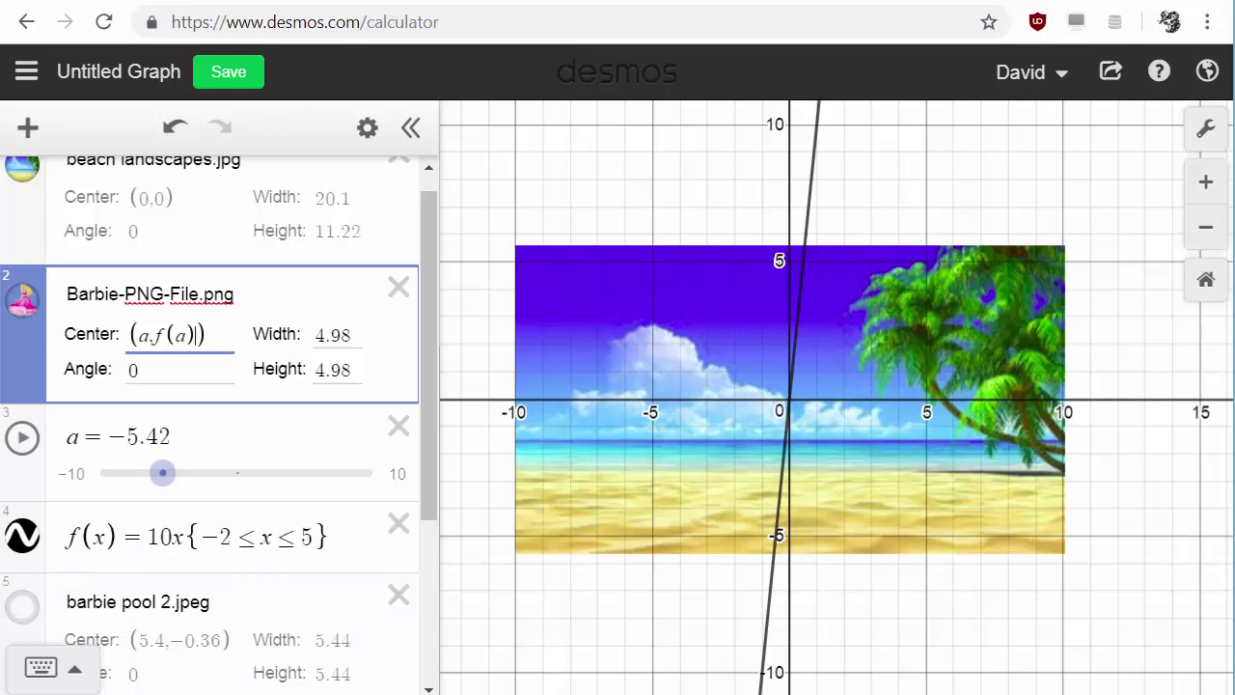
# - Start animating a and turn f into the parabola .1x² on its restricted domain
pyautogui.click(22, 437)
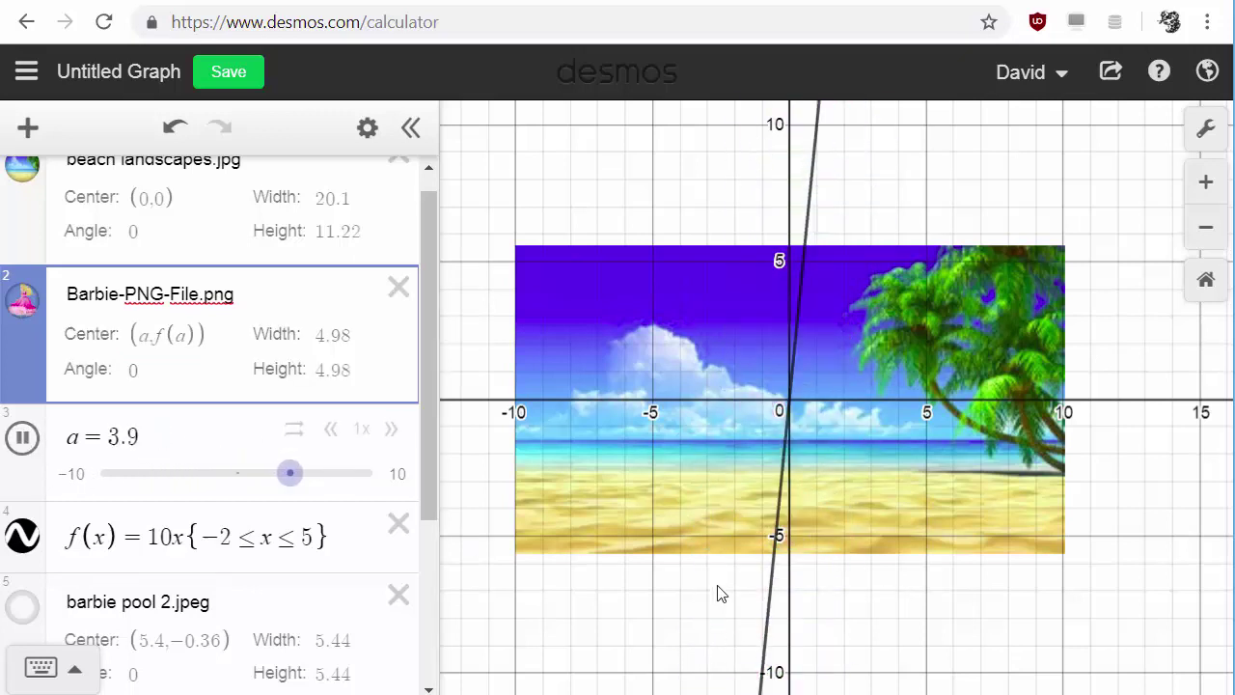
pyautogui.click(170, 545)
pyautogui.press('BackSpace')
pyautogui.press('BackSpace')
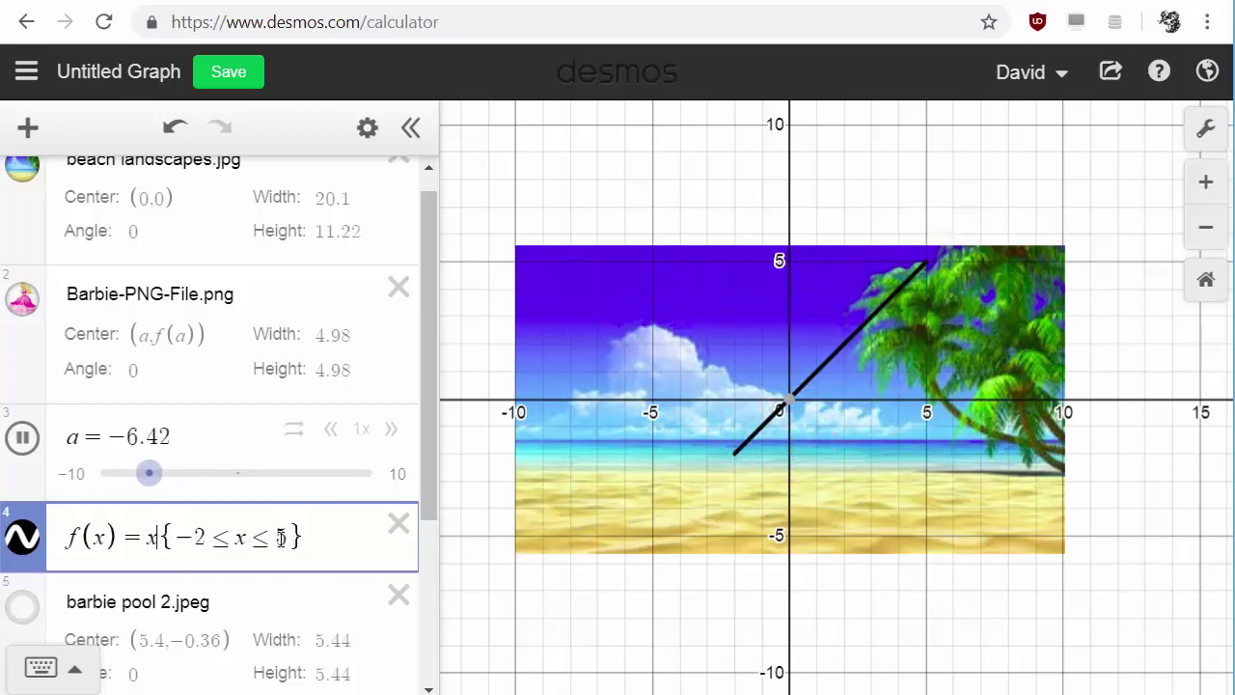
pyautogui.press('Right')
pyautogui.write('^2')
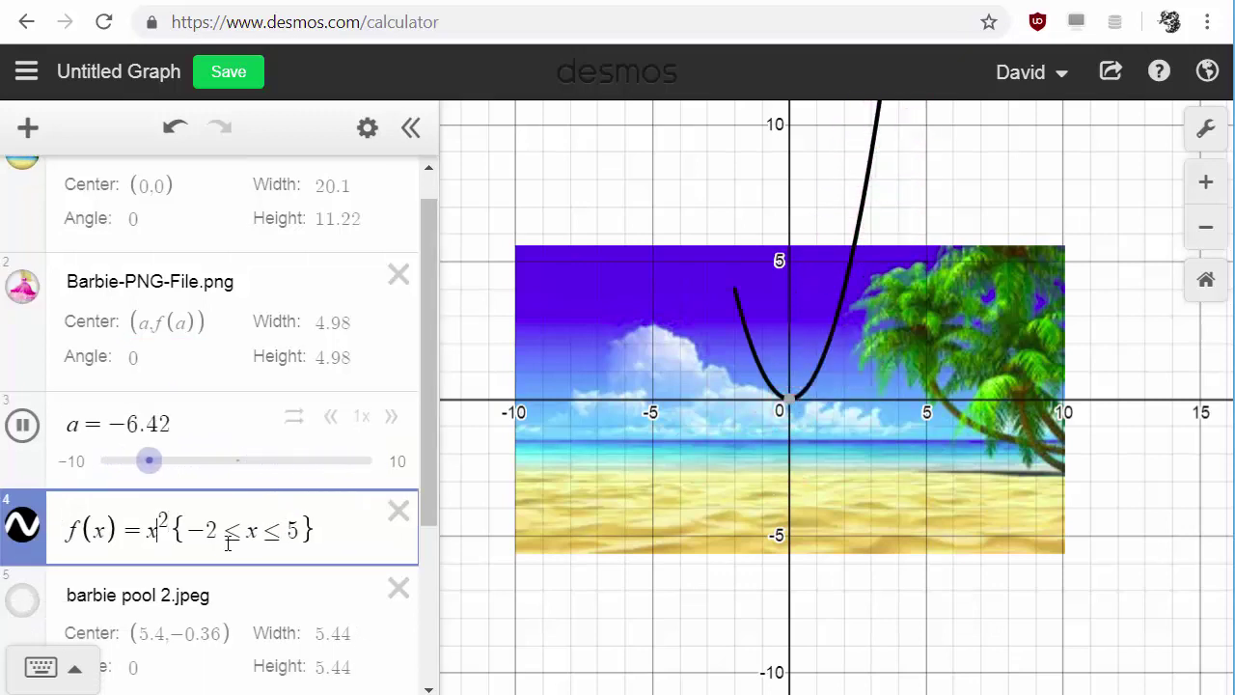
pyautogui.press('Left')
pyautogui.write('.1')
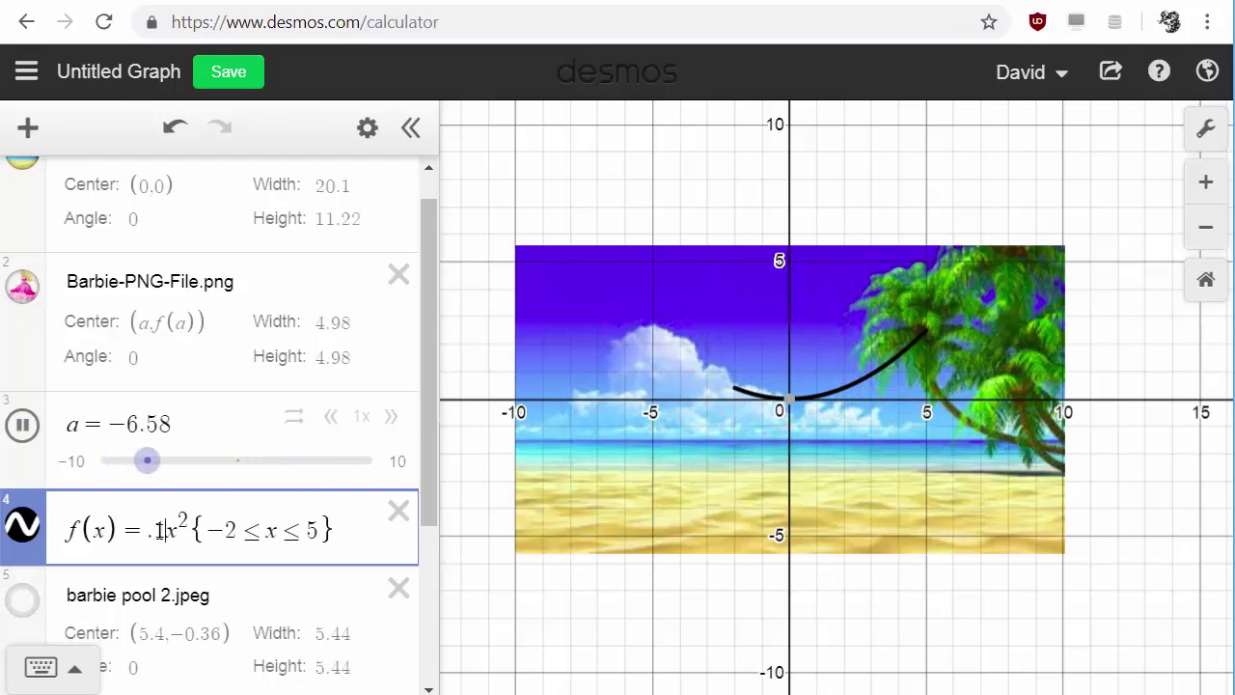
# - Change f's lower bound to −10 and its coefficient to .01
pyautogui.click(240, 539)
pyautogui.press('BackSpace')
pyautogui.write('10')
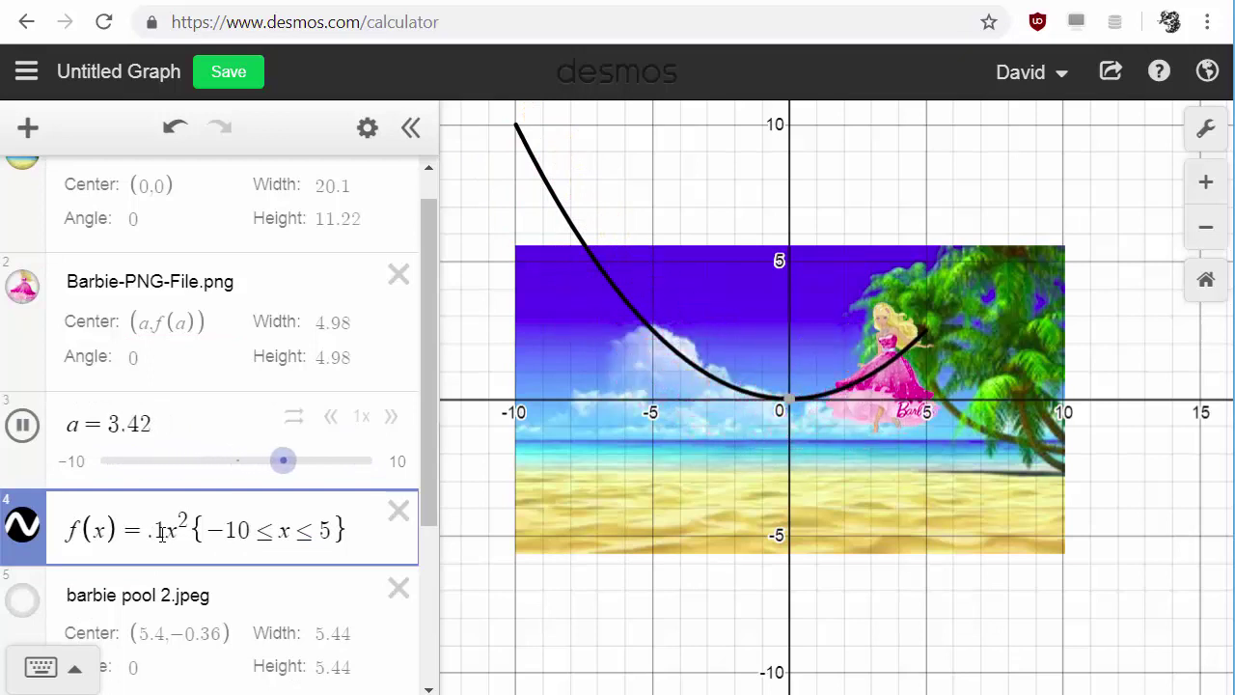
pyautogui.click(160, 533)
pyautogui.write('0')
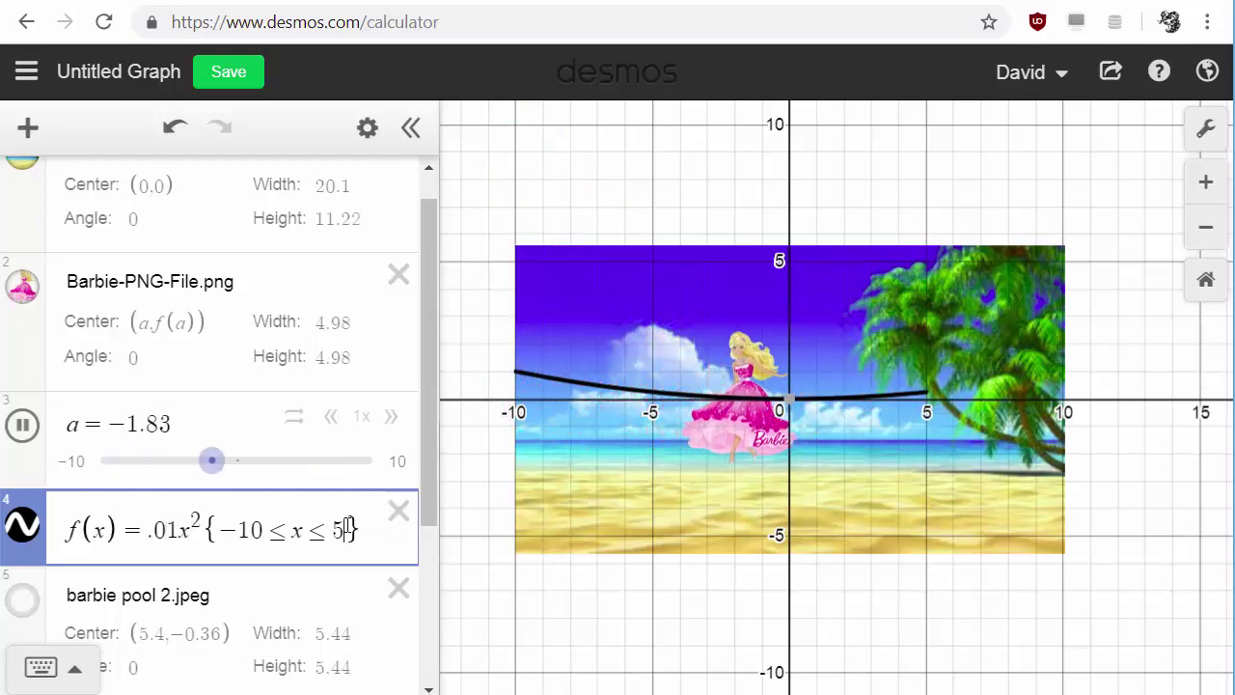
# - Set f's upper bound to 10 and hide the parabola's curve
pyautogui.press('BackSpace')
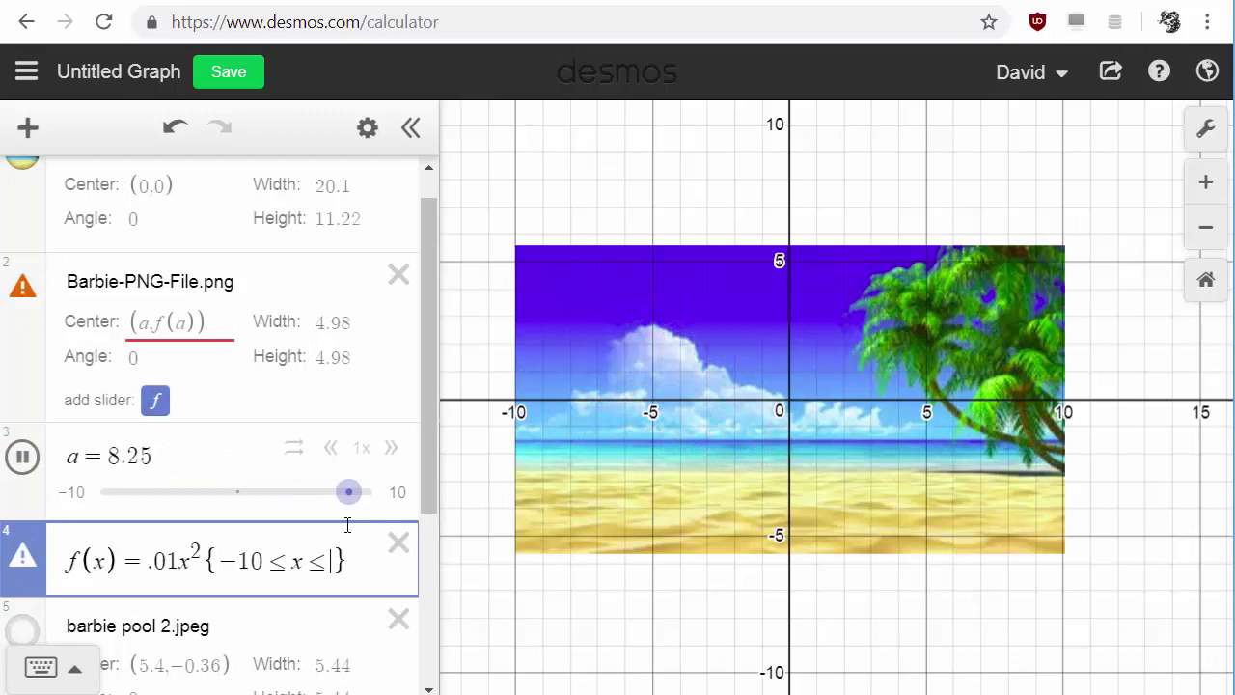
pyautogui.write('10')
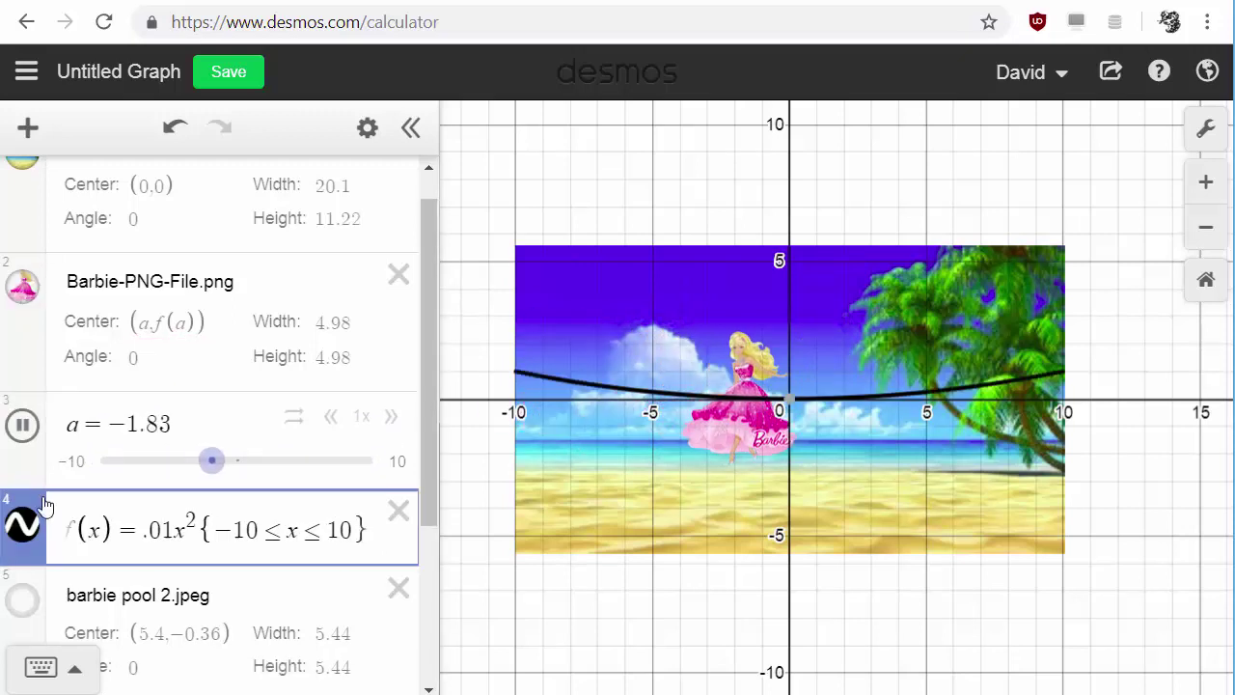
pyautogui.click(21, 525)
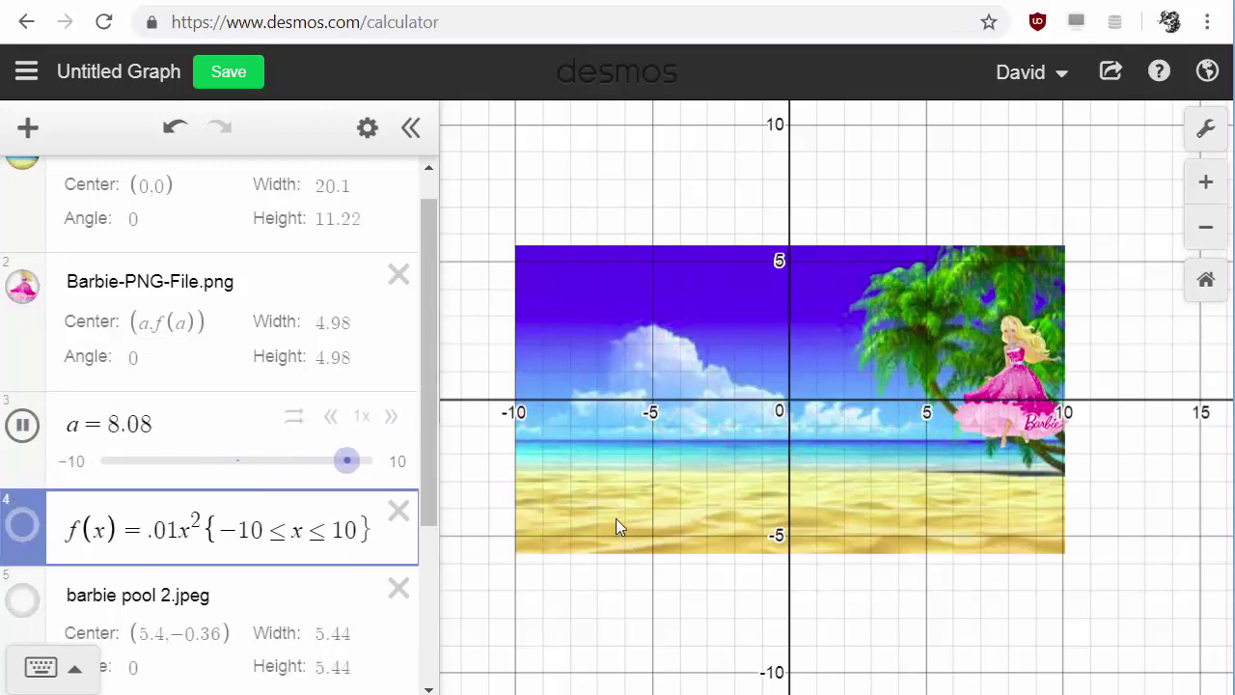